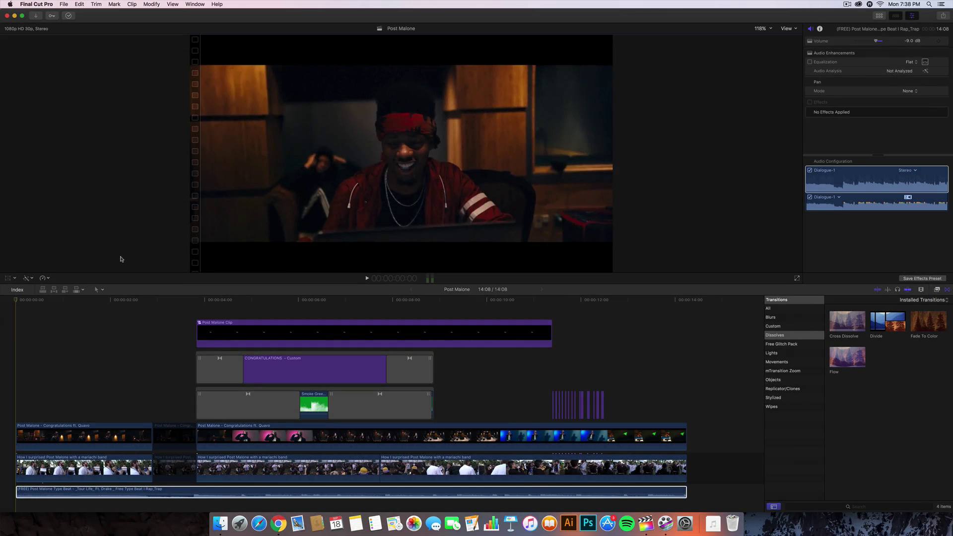
- Switch to Chrome and review the opening title section of the "XO Tour Llif3" music video on YouTube as a style reference
{"action": "left_click", "coordinate": [278, 524]}
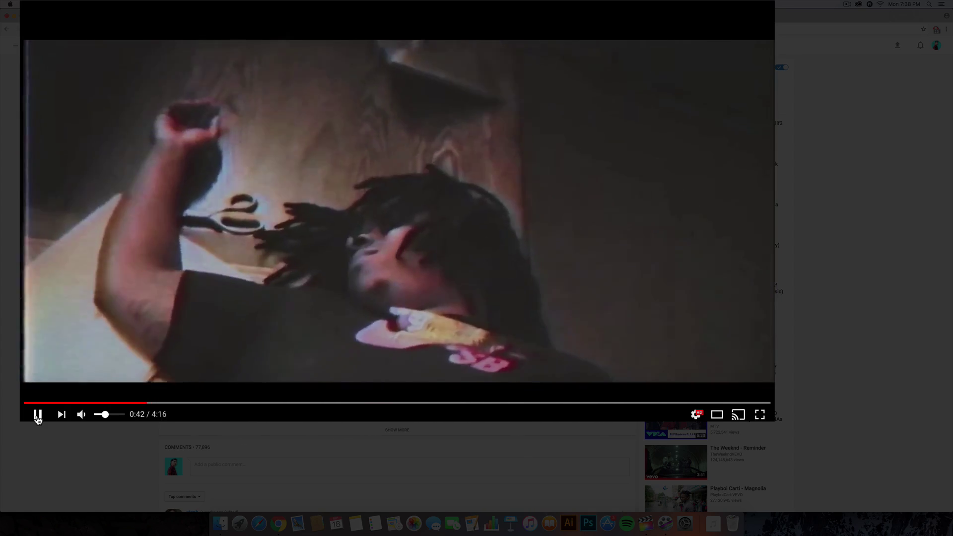
{"action": "left_click", "coordinate": [38, 416]}
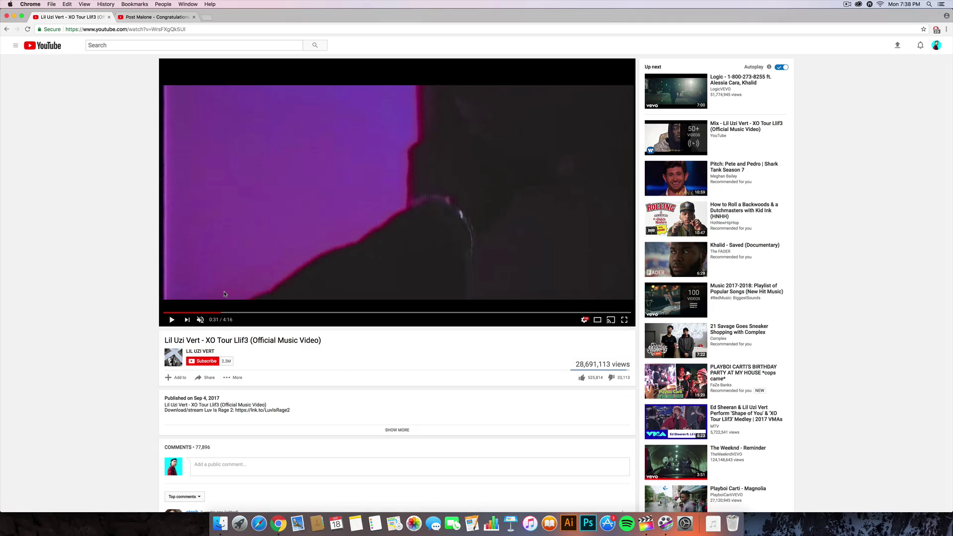
{"action": "left_click", "coordinate": [225, 294]}
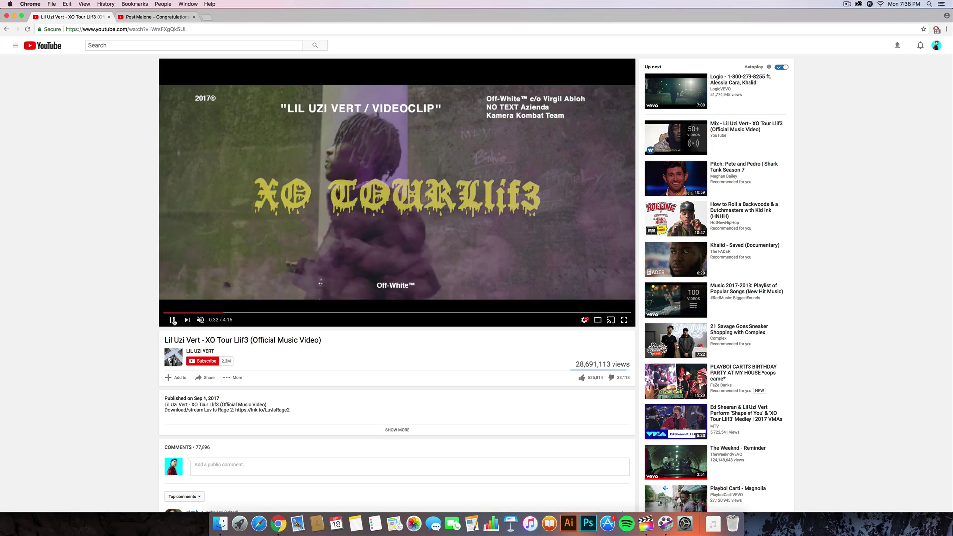
{"action": "left_click", "coordinate": [301, 200]}
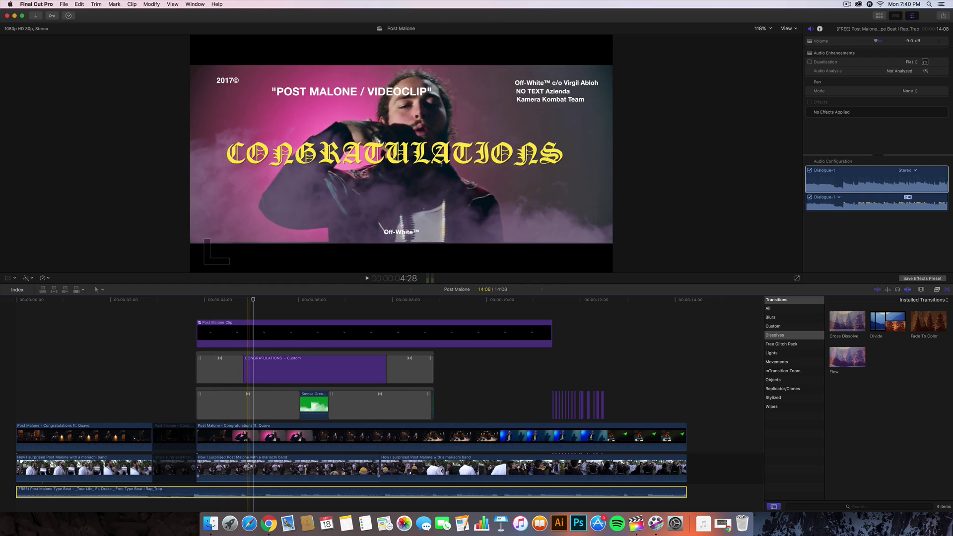
- Disable the background music clip and enable the short upper Congratulations clip near 3 seconds in the Post Malone timeline
{"action": "scroll", "coordinate": [250, 467], "scroll_direction": "down", "scroll_amount": 3}
{"action": "scroll", "coordinate": [251, 466], "scroll_direction": "up", "scroll_amount": 2}
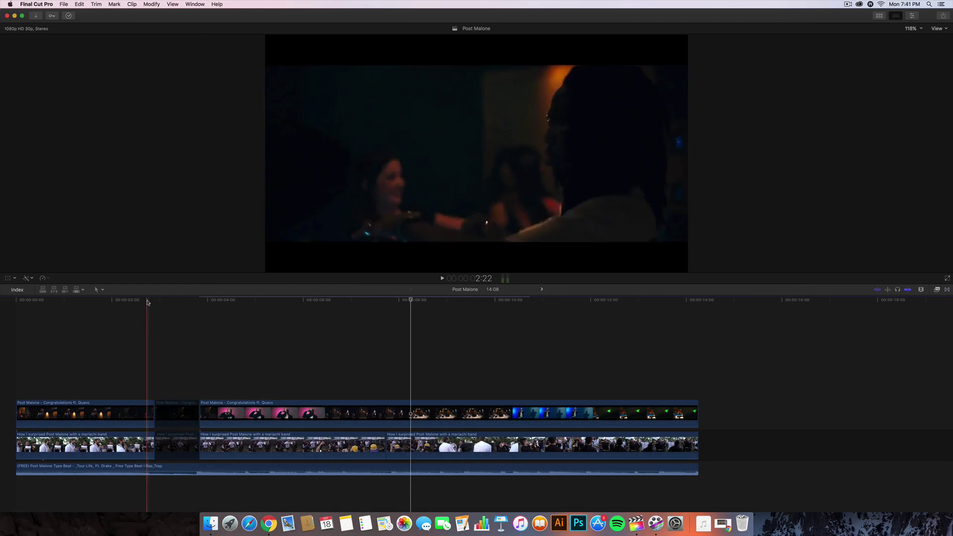
{"action": "left_click", "coordinate": [205, 300]}
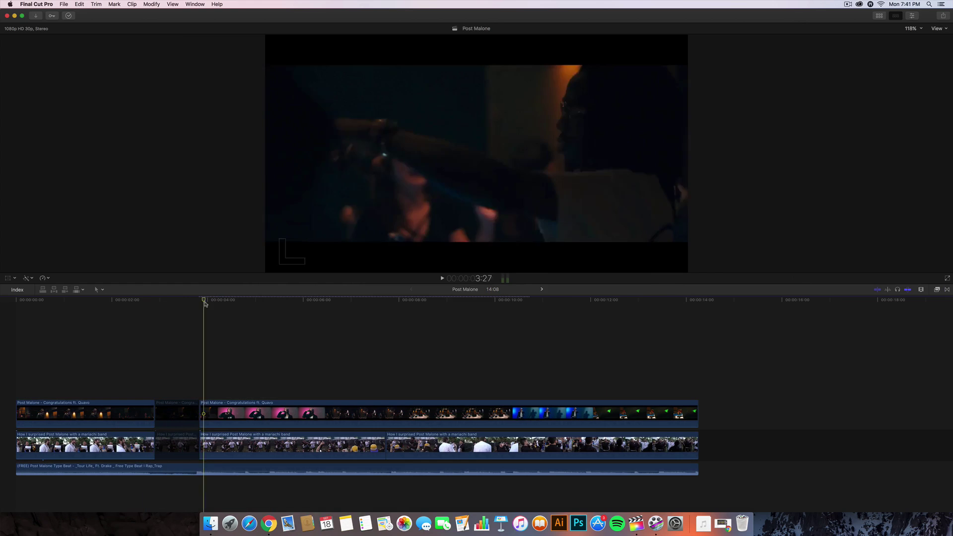
{"action": "left_click", "coordinate": [224, 466]}
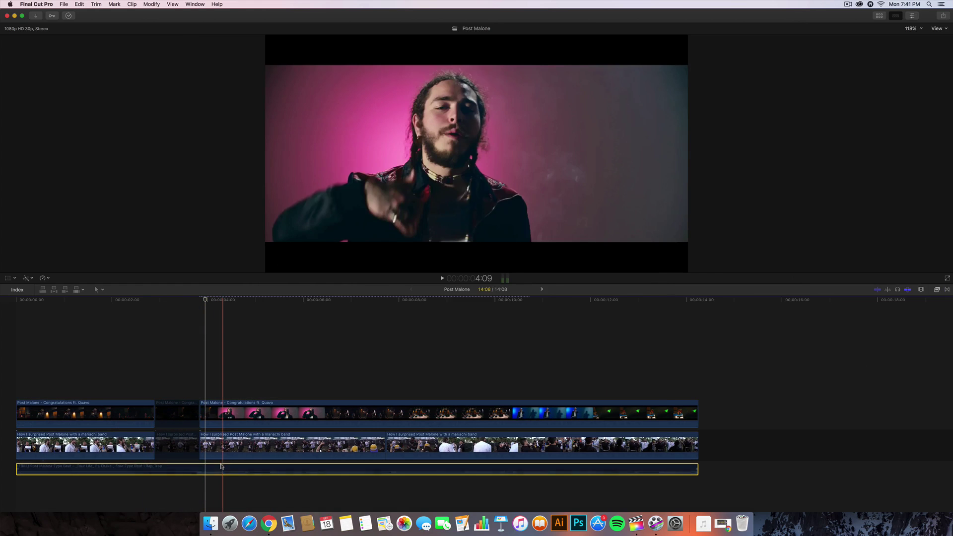
{"action": "left_click", "coordinate": [184, 445]}
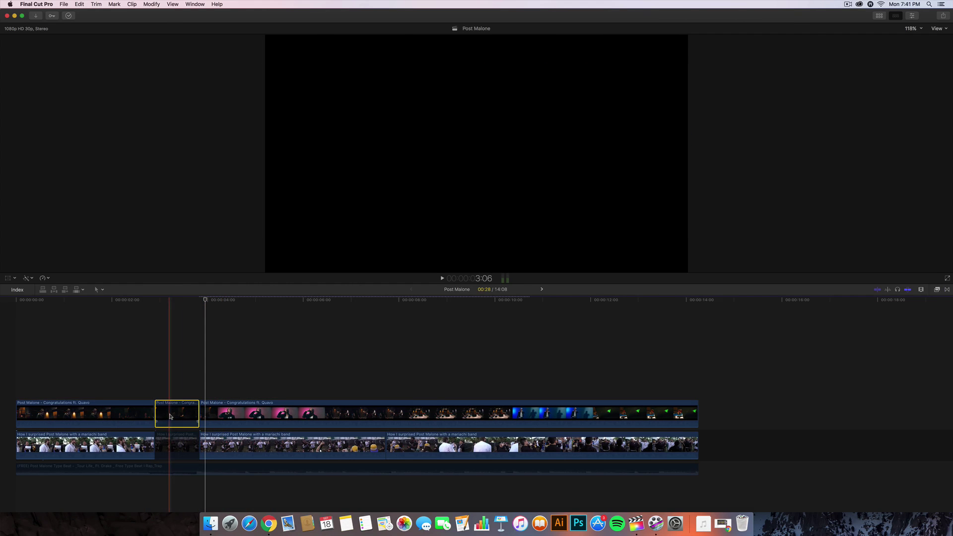
{"action": "left_click", "coordinate": [166, 416]}
- Play the Post Malone timeline from its beginning to about 9 seconds, pausing at the clip changes to review the shots
{"action": "key", "text": "space"}
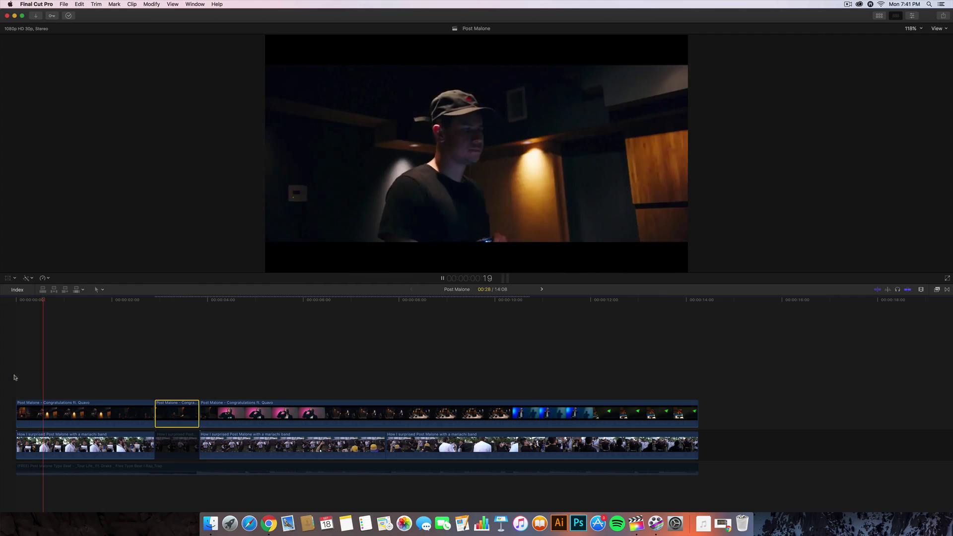
{"action": "key", "text": "space"}
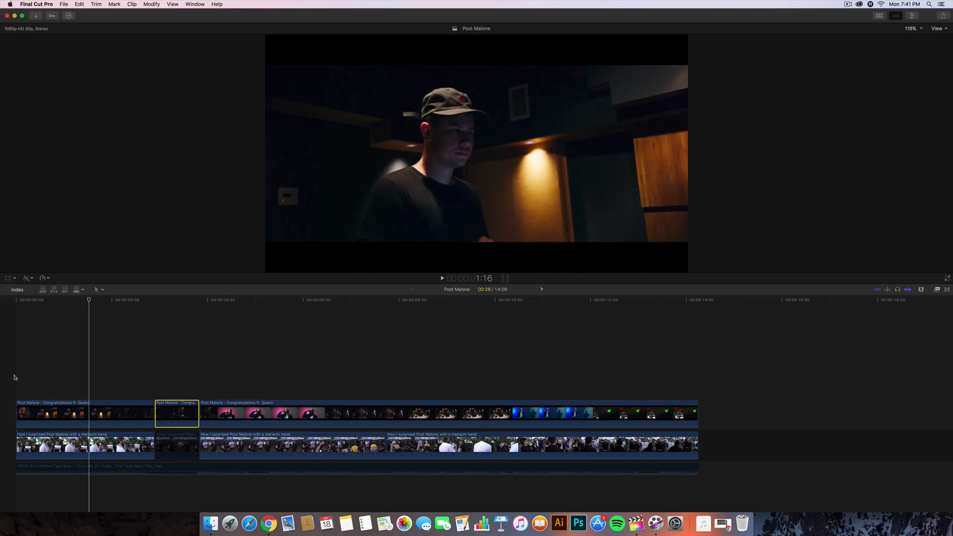
{"action": "key", "text": "space"}
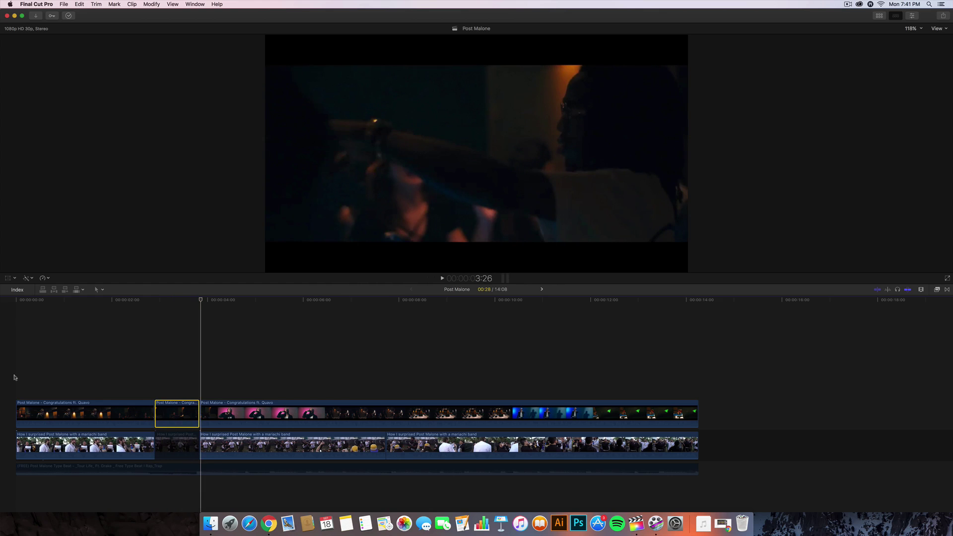
{"action": "key", "text": "space"}
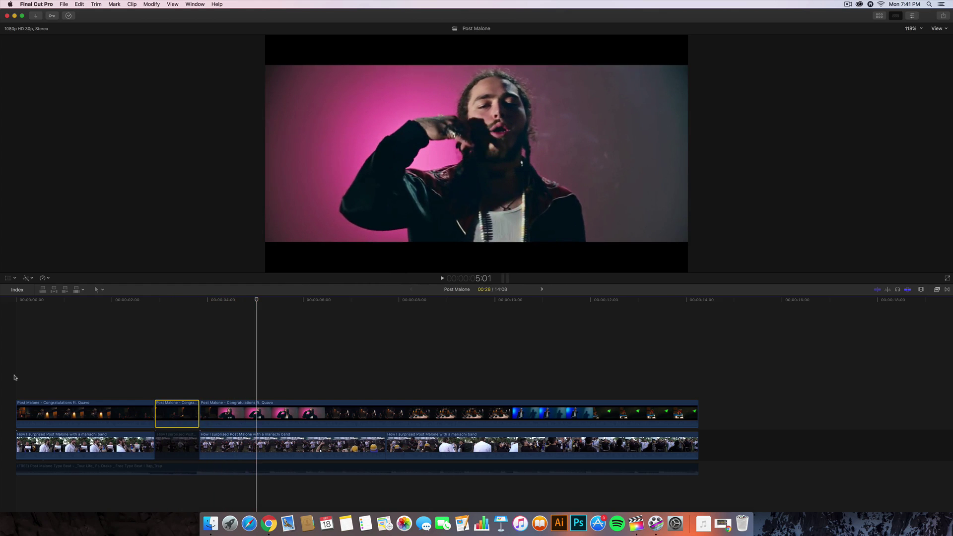
{"action": "key", "text": "space"}
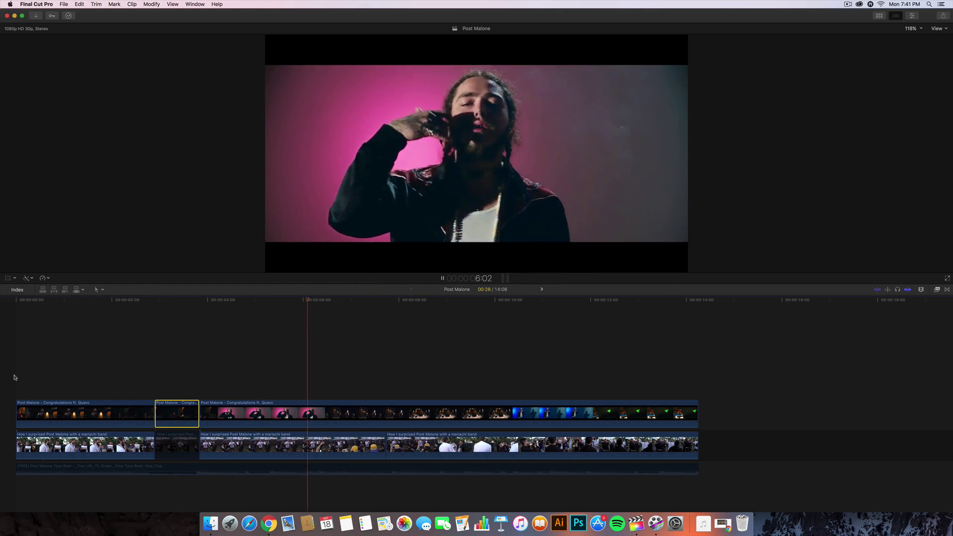
{"action": "key", "text": "space"}
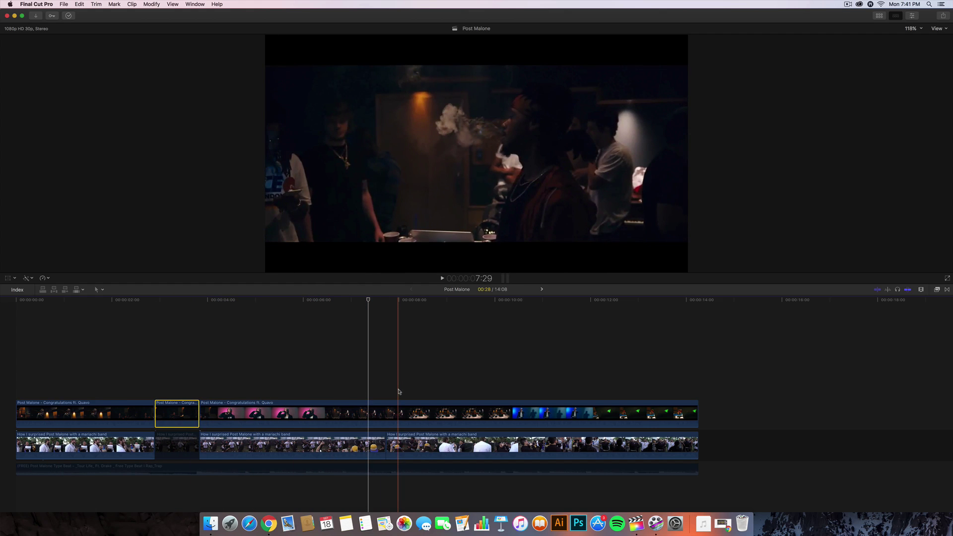
{"action": "key", "text": "space"}
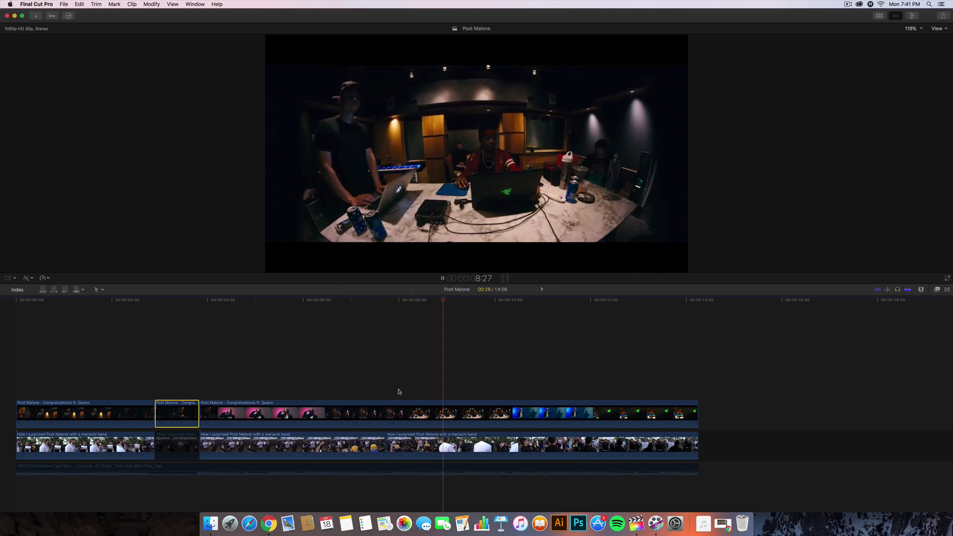
{"action": "key", "text": "space"}
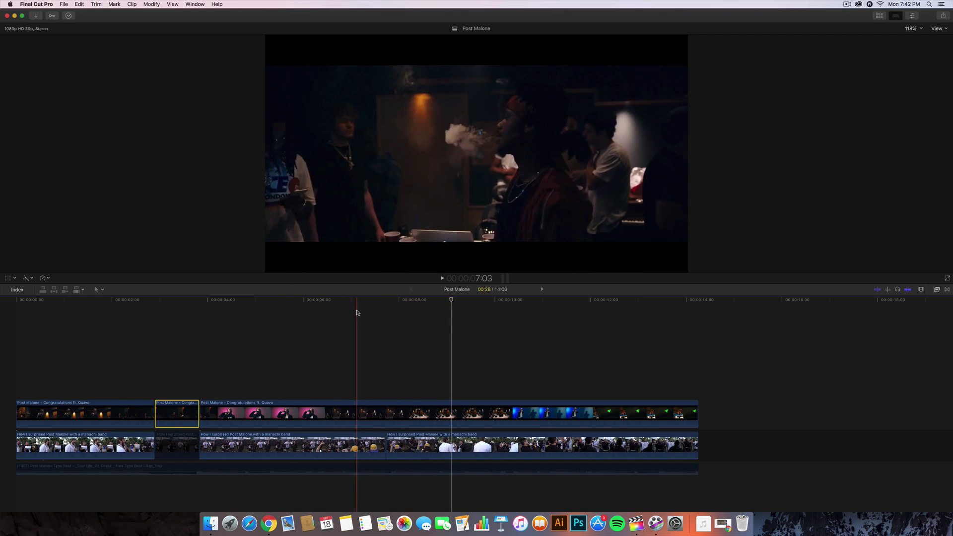
- Place the Smoke Green Screen Effect! clip above the footage at the timeline's start, cut it to about 6:19 and delete the remainder
{"action": "left_click", "coordinate": [31, 299]}
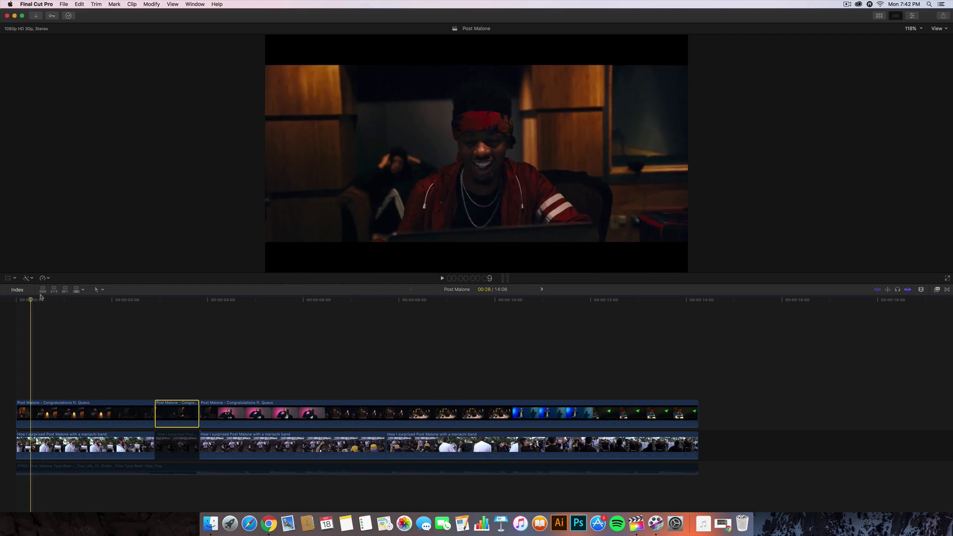
{"action": "left_click_drag", "start_coordinate": [164, 118], "coordinate": [12, 374]}
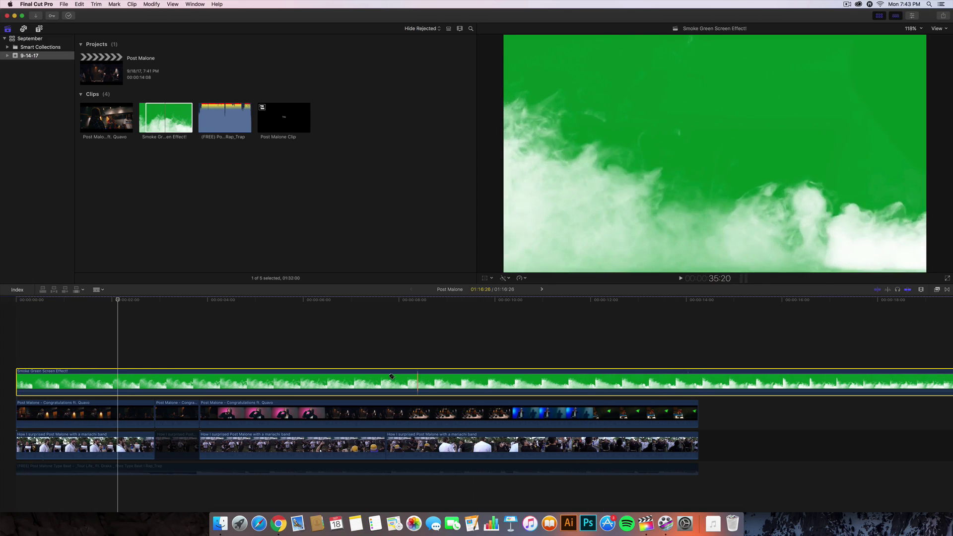
{"action": "left_click", "coordinate": [334, 376]}
{"action": "key", "text": "a"}
{"action": "left_click", "coordinate": [345, 381]}
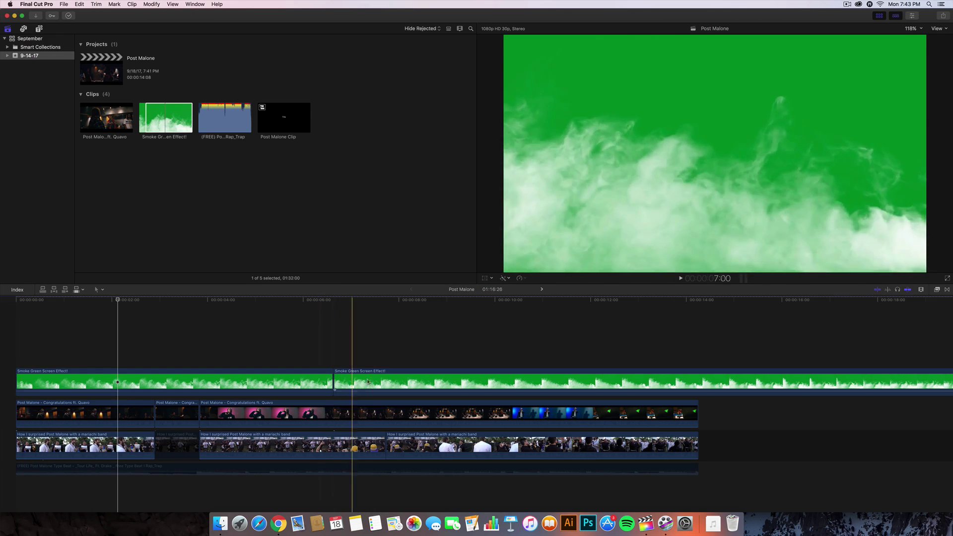
{"action": "left_click", "coordinate": [368, 382]}
{"action": "key", "text": "Delete"}
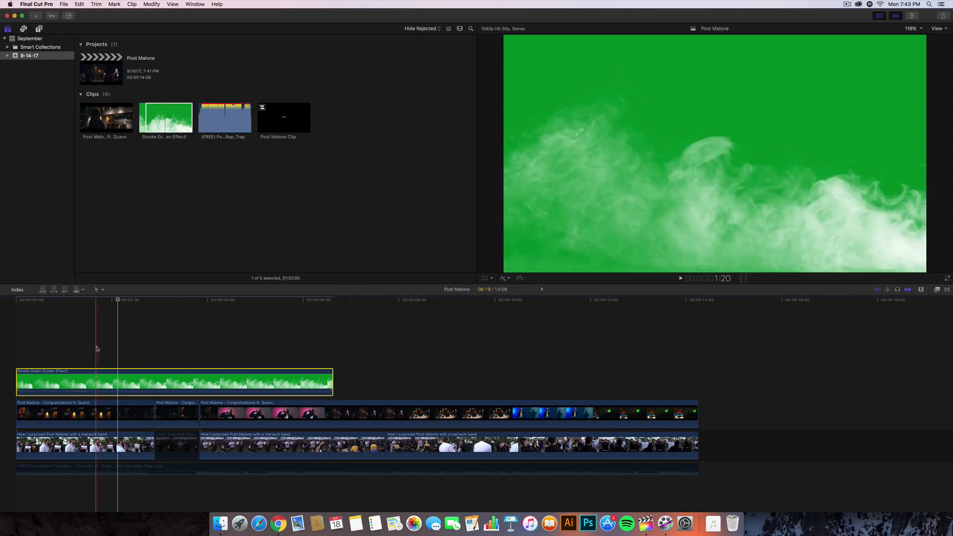
- Find the Keyer effect and apply it to the smoke clip to remove its green background
{"action": "left_click", "coordinate": [938, 290]}
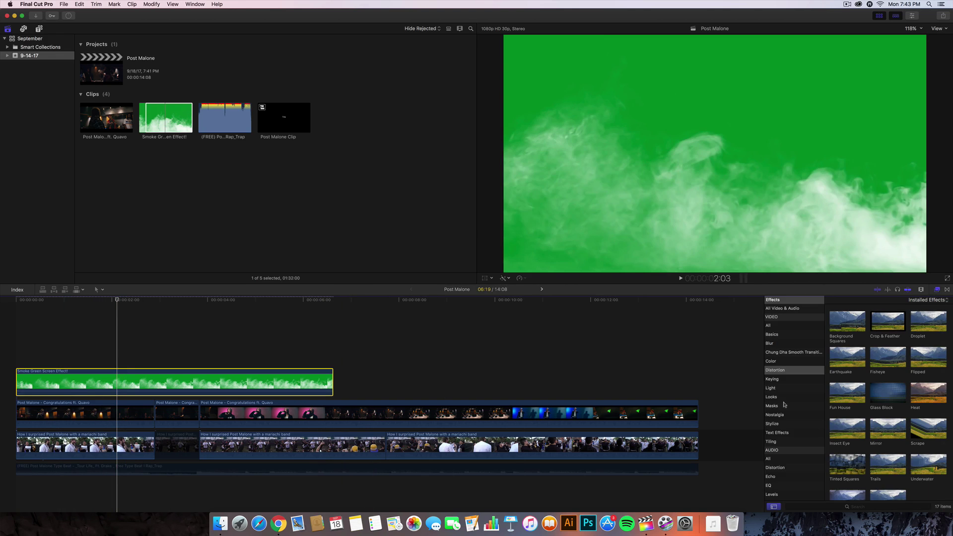
{"action": "left_click", "coordinate": [782, 308]}
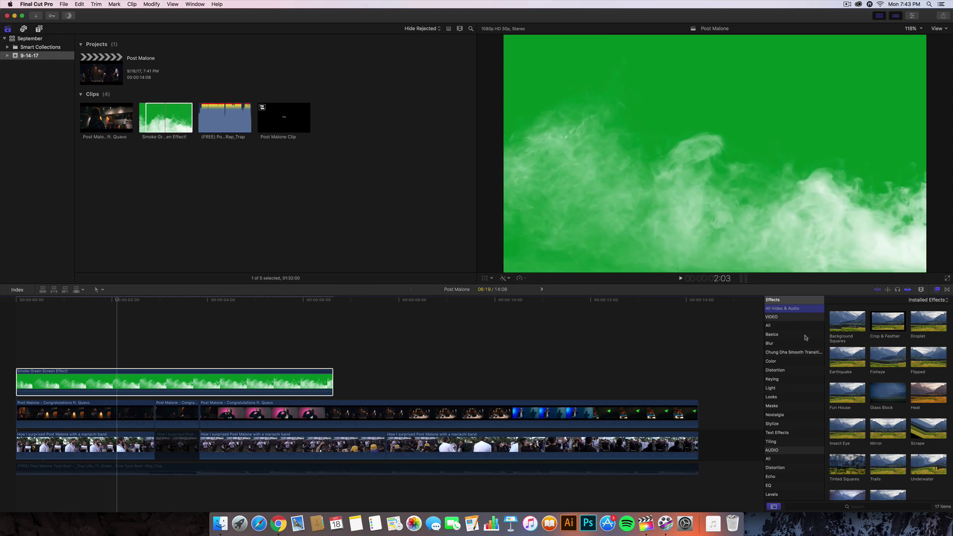
{"action": "left_click", "coordinate": [863, 506]}
{"action": "type", "text": "k"}
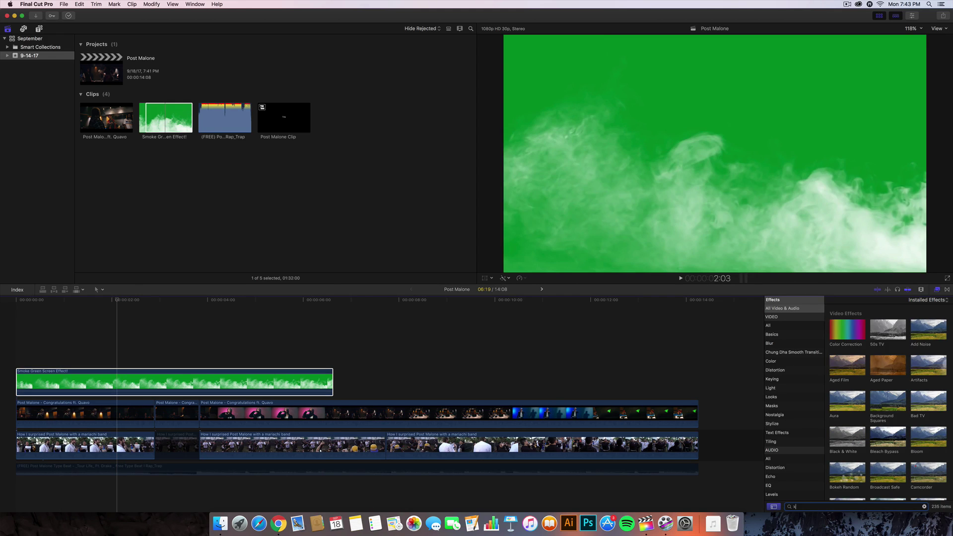
{"action": "type", "text": "yer"}
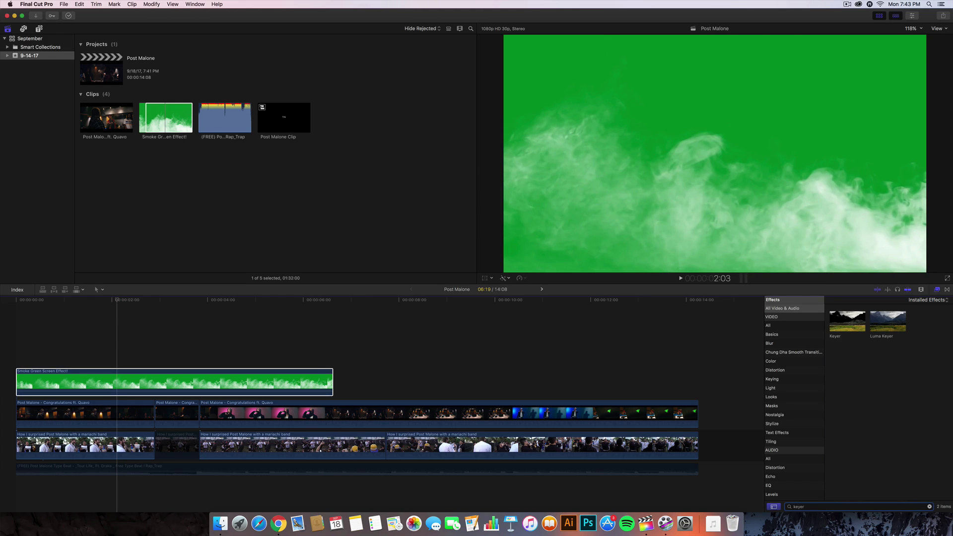
{"action": "left_click_drag", "start_coordinate": [861, 322], "coordinate": [259, 385]}
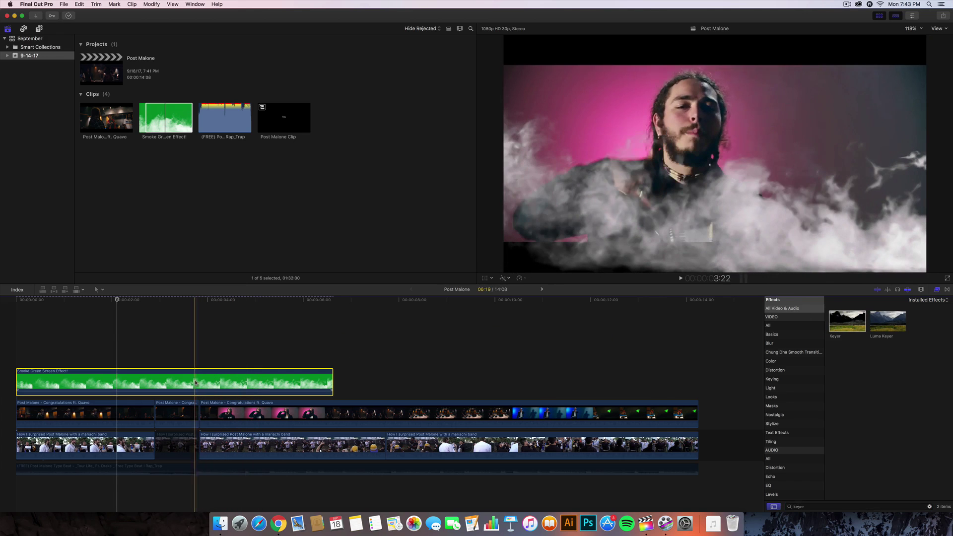
{"action": "left_click", "coordinate": [937, 290]}
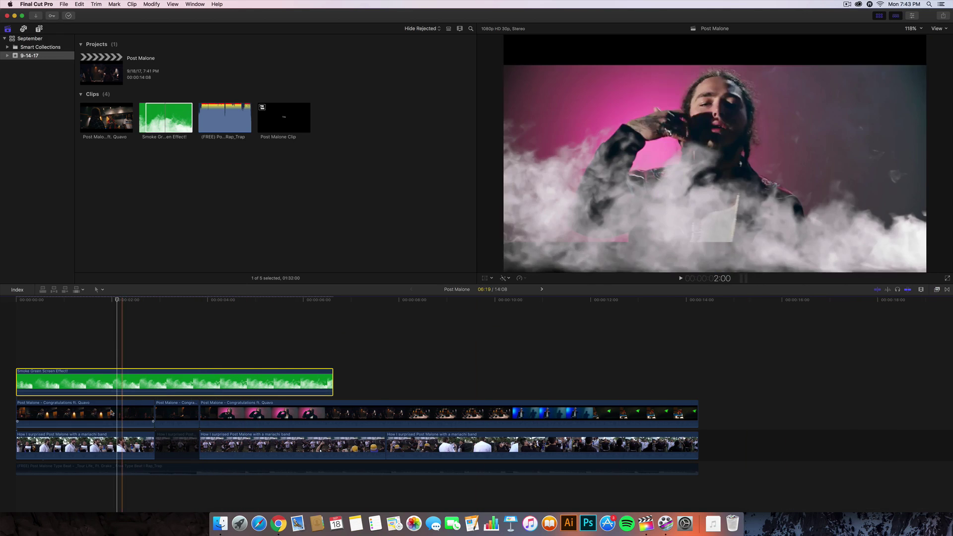
- Preview the smoke overlay at 2:18, find the Letterbox effect and apply it to the smoke clip
{"action": "left_click", "coordinate": [111, 414]}
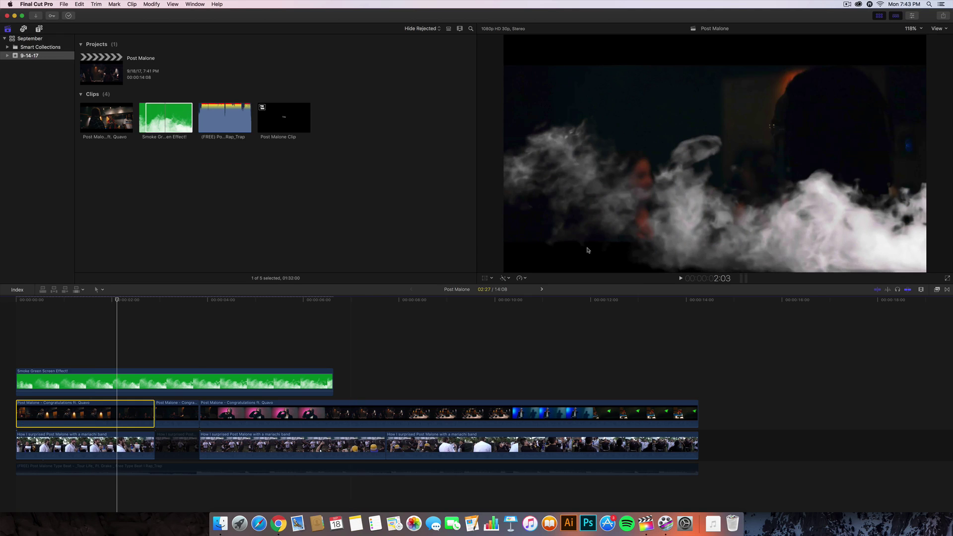
{"action": "left_click", "coordinate": [130, 385]}
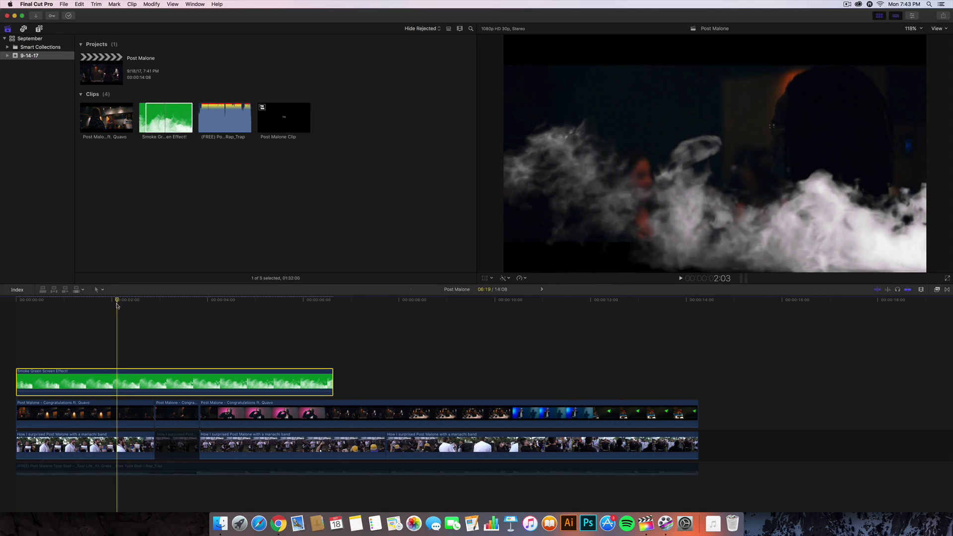
{"action": "left_click_drag", "start_coordinate": [117, 300], "coordinate": [141, 301]}
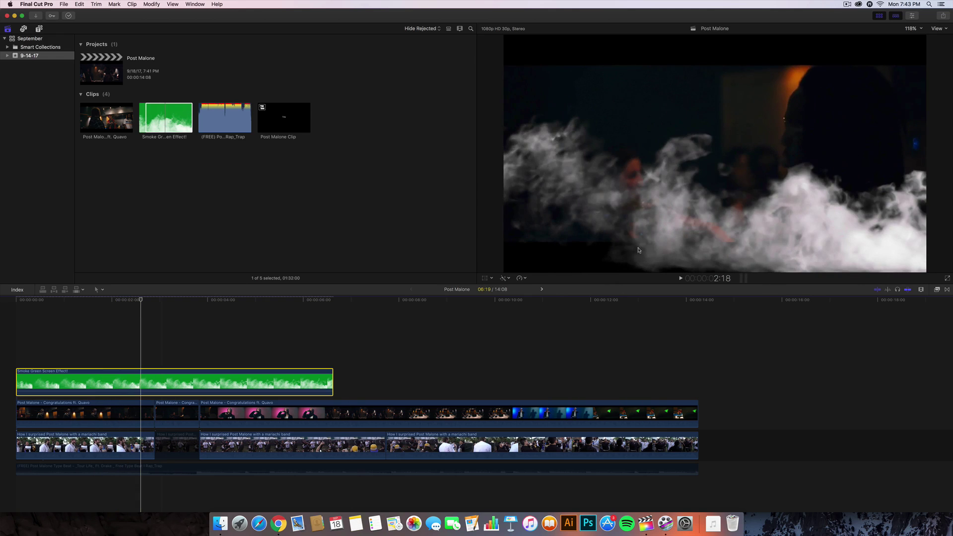
{"action": "left_click", "coordinate": [122, 416]}
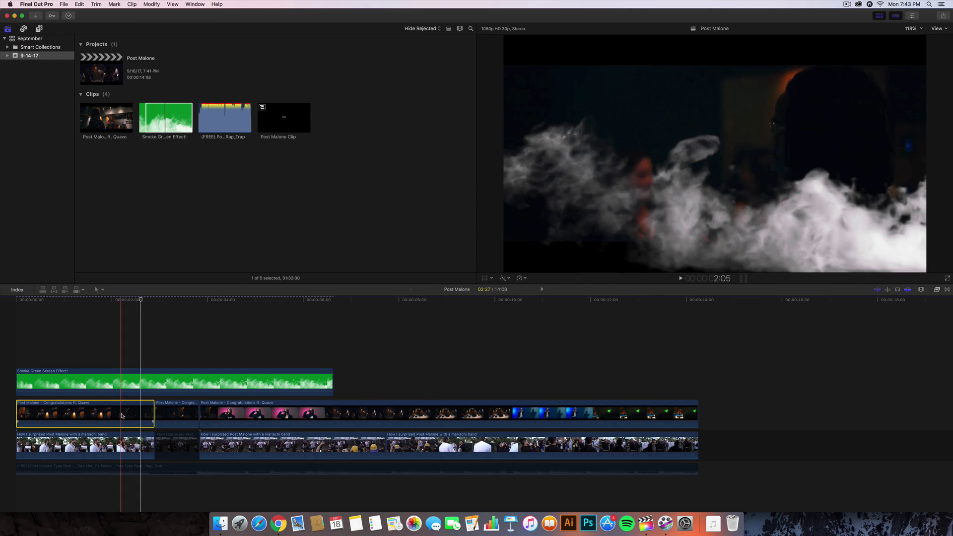
{"action": "left_click", "coordinate": [131, 383]}
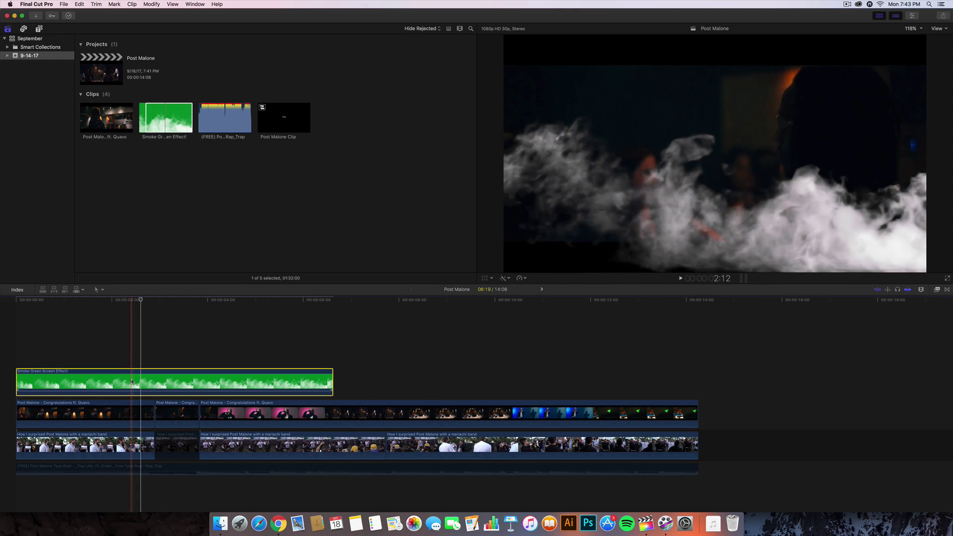
{"action": "left_click", "coordinate": [937, 289]}
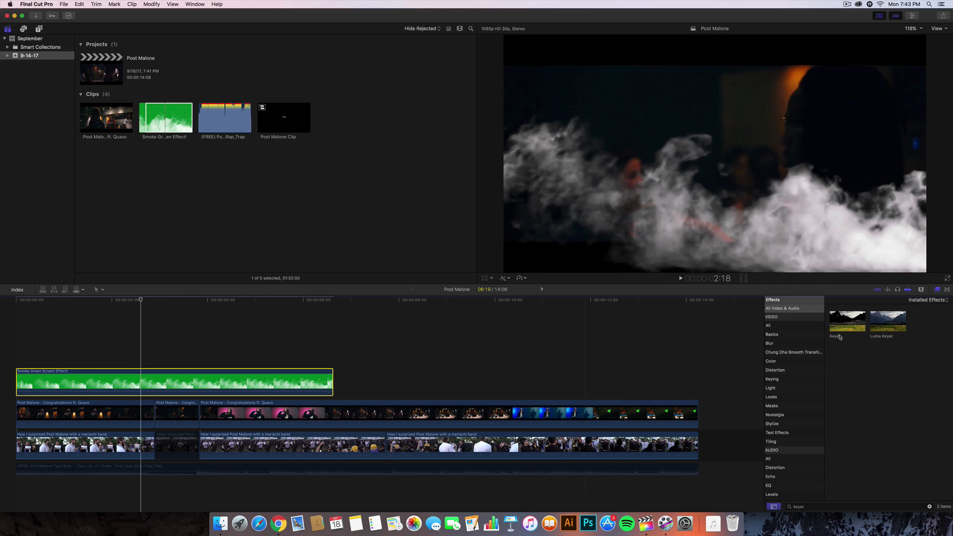
{"action": "left_click", "coordinate": [795, 308]}
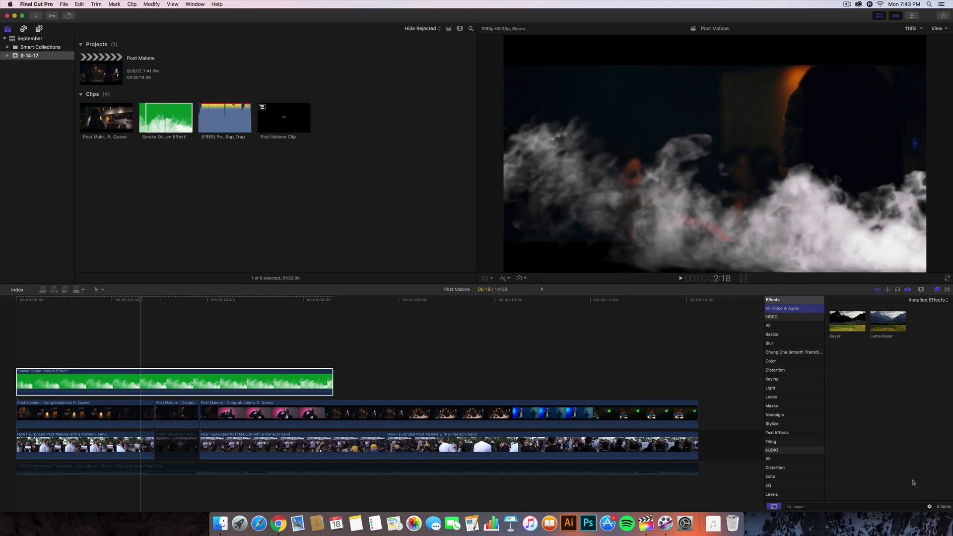
{"action": "left_click", "coordinate": [931, 506]}
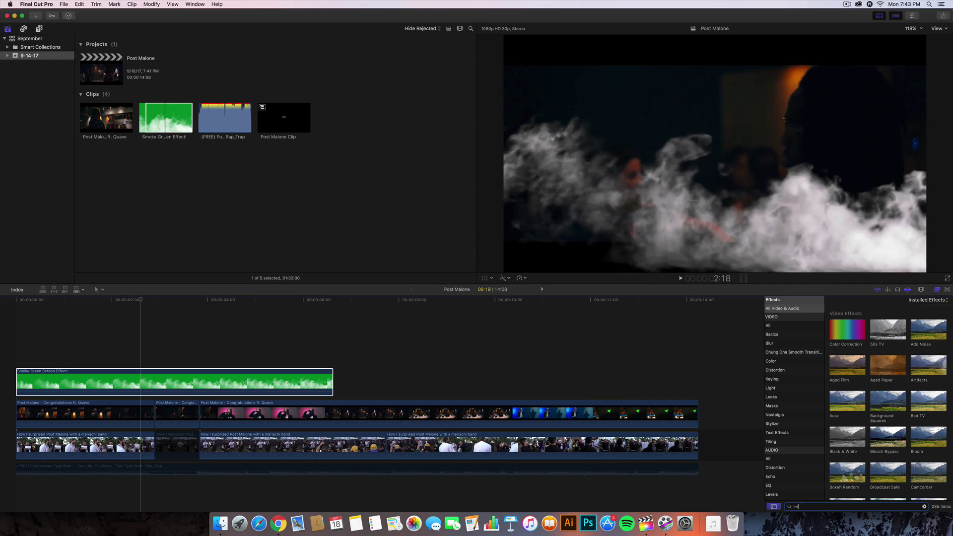
{"action": "type", "text": "letterbox"}
{"action": "left_click_drag", "start_coordinate": [847, 321], "coordinate": [198, 382]}
{"action": "left_click", "coordinate": [936, 290]}
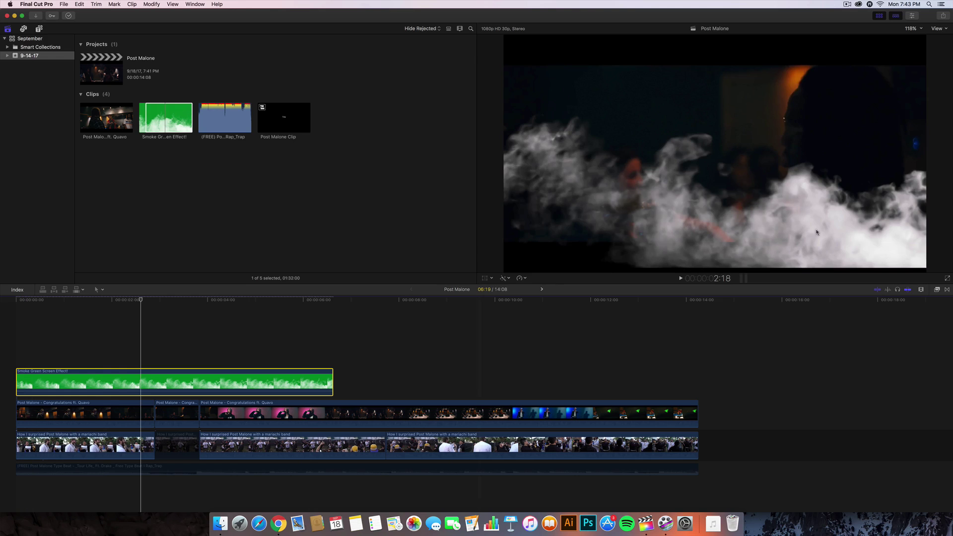
- Show the smoke clip's effect settings and play the timeline from its start to about 5:10 to review the overlay
{"action": "left_click", "coordinate": [912, 16]}
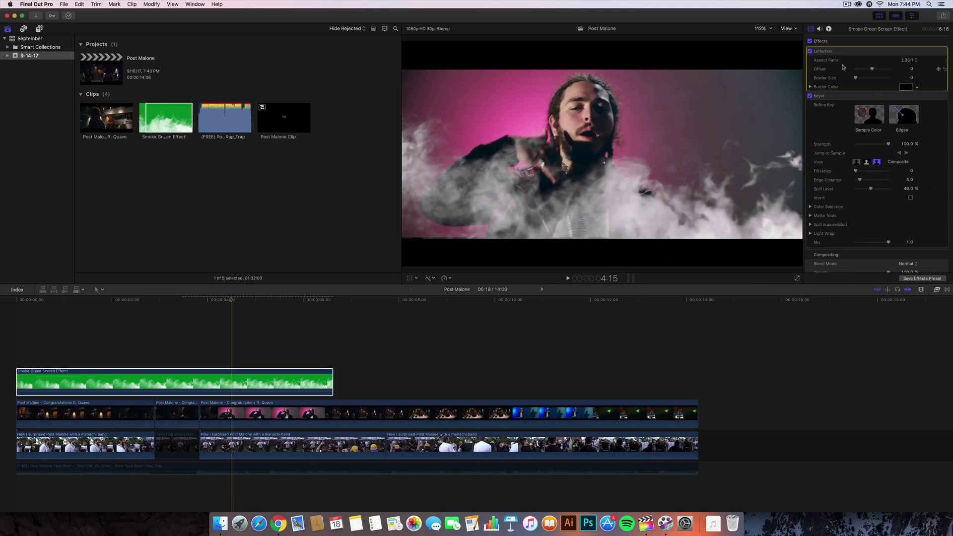
{"action": "left_click", "coordinate": [16, 300]}
{"action": "key", "text": "space"}
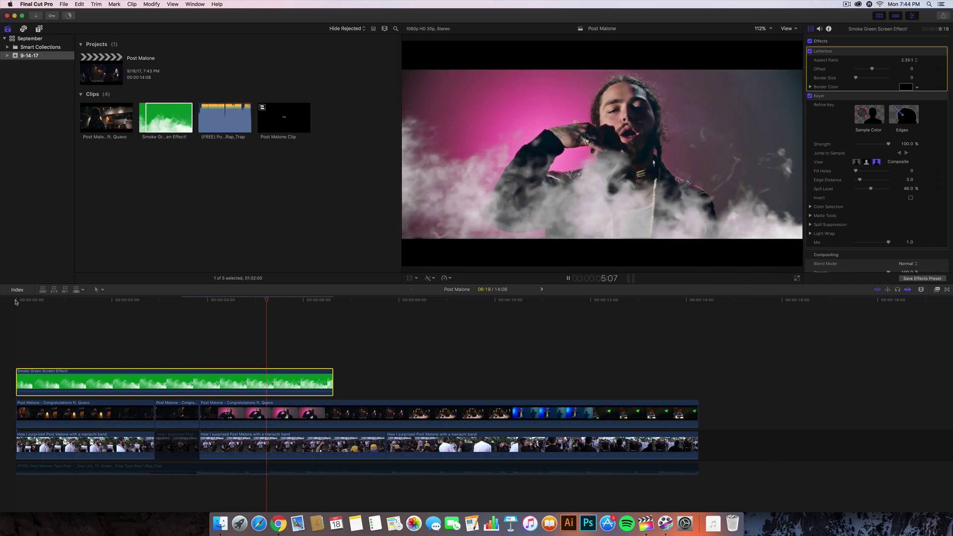
{"action": "key", "text": "space"}
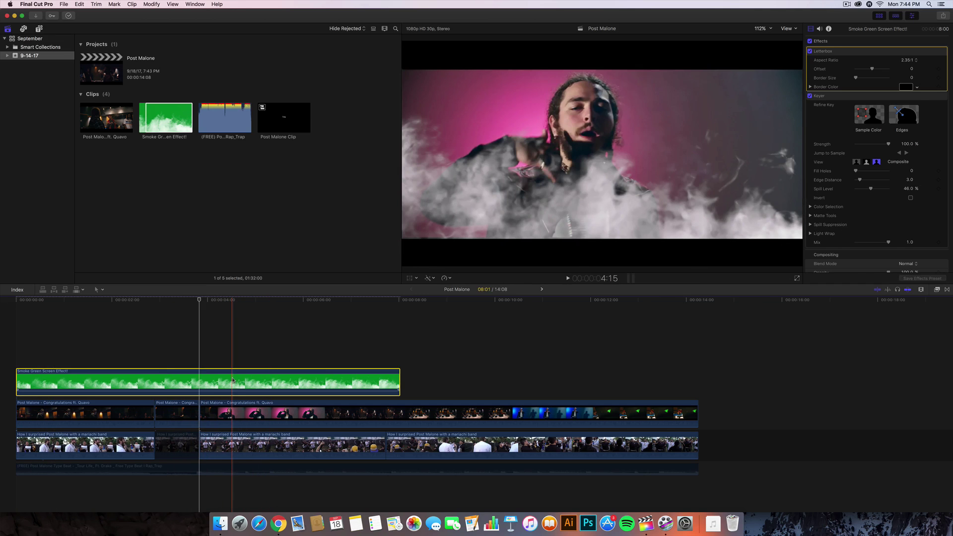
- Tint the smoke clip pinkish purple with the Color Board, setting Global to 128° and -15%, and check the tint against different shots
{"action": "key", "text": "cmd+6"}
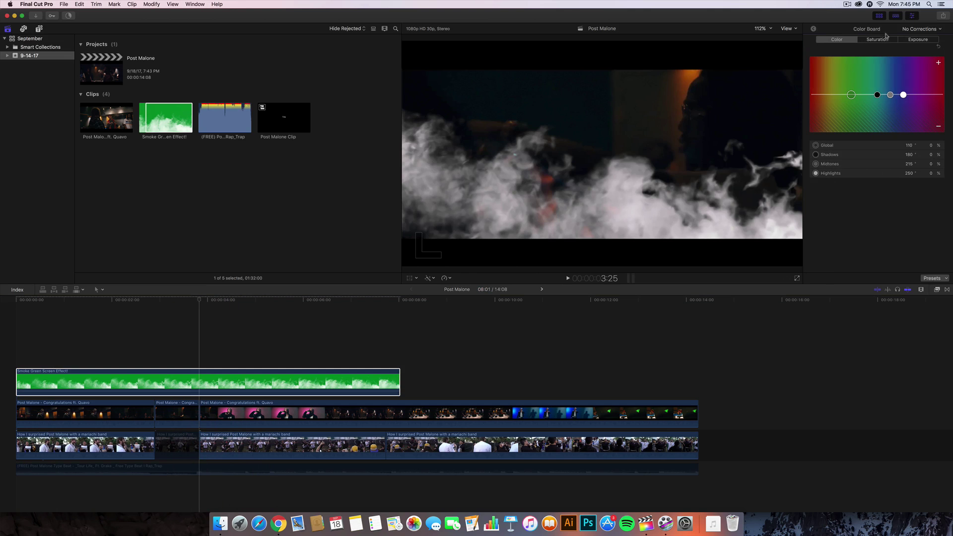
{"action": "left_click", "coordinate": [881, 16]}
{"action": "left_click_drag", "start_coordinate": [851, 97], "coordinate": [850, 92]}
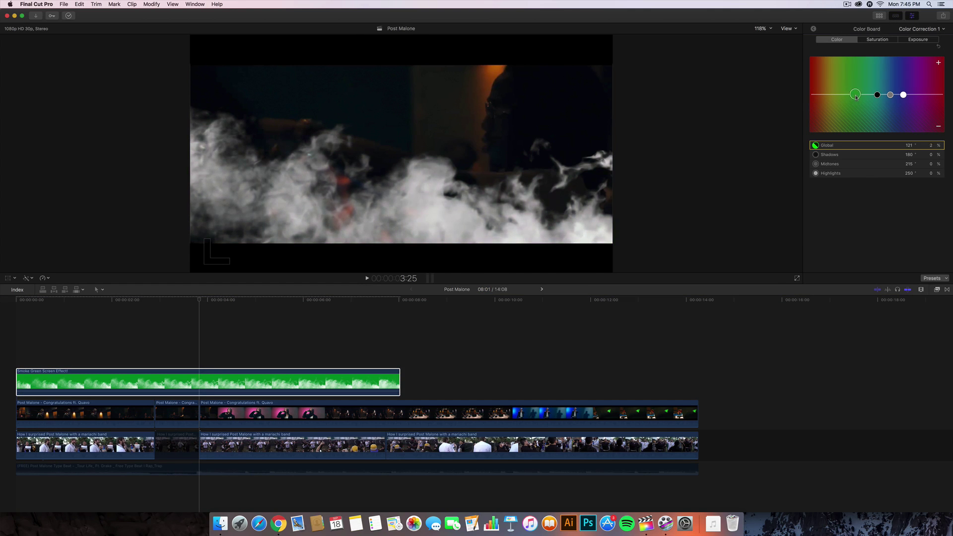
{"action": "left_click_drag", "start_coordinate": [854, 101], "coordinate": [853, 100]}
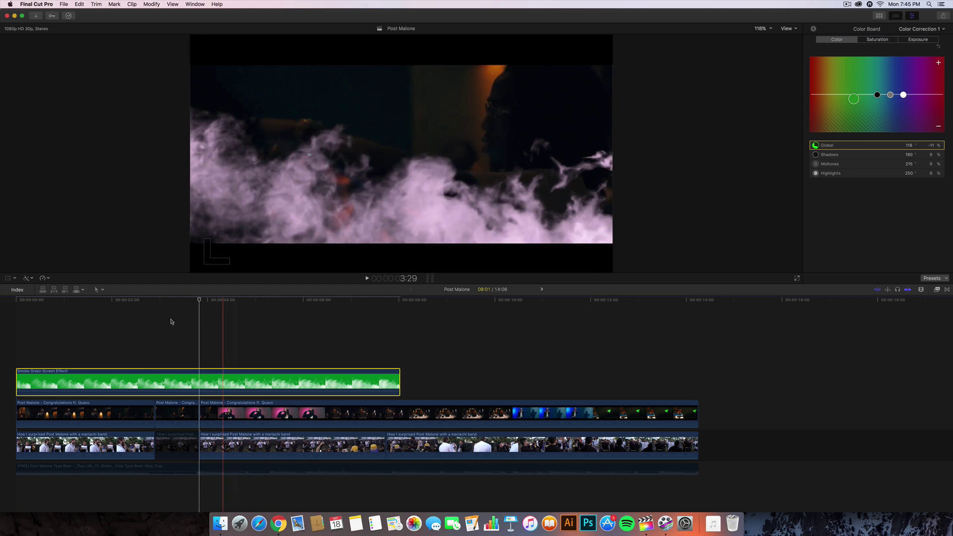
{"action": "left_click_drag", "start_coordinate": [170, 301], "coordinate": [294, 301]}
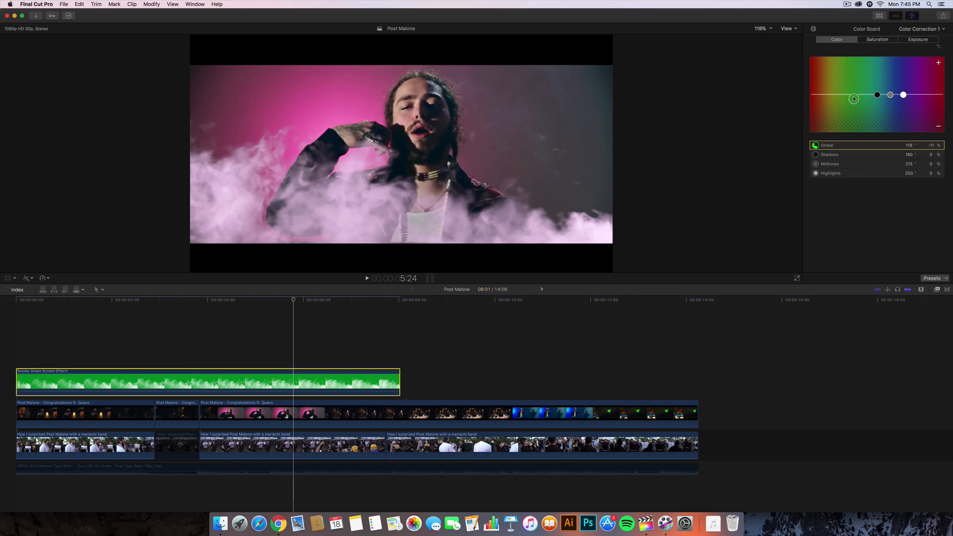
{"action": "left_click_drag", "start_coordinate": [854, 99], "coordinate": [854, 92]}
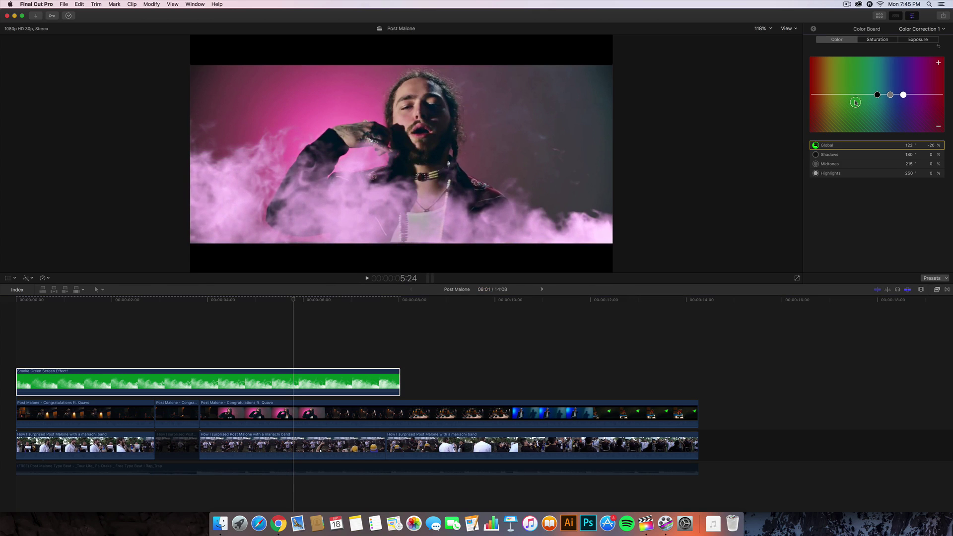
{"action": "left_click_drag", "start_coordinate": [285, 301], "coordinate": [124, 308]}
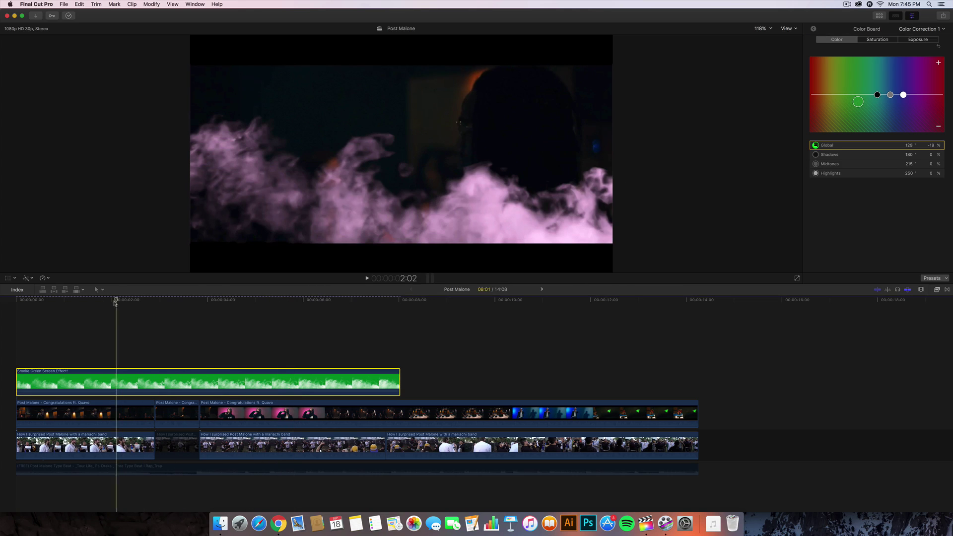
{"action": "mouse_move", "coordinate": [115, 302]}
{"action": "left_mouse_down"}
{"action": "mouse_move", "coordinate": [96, 300]}
{"action": "mouse_move", "coordinate": [114, 300]}
{"action": "left_mouse_up"}
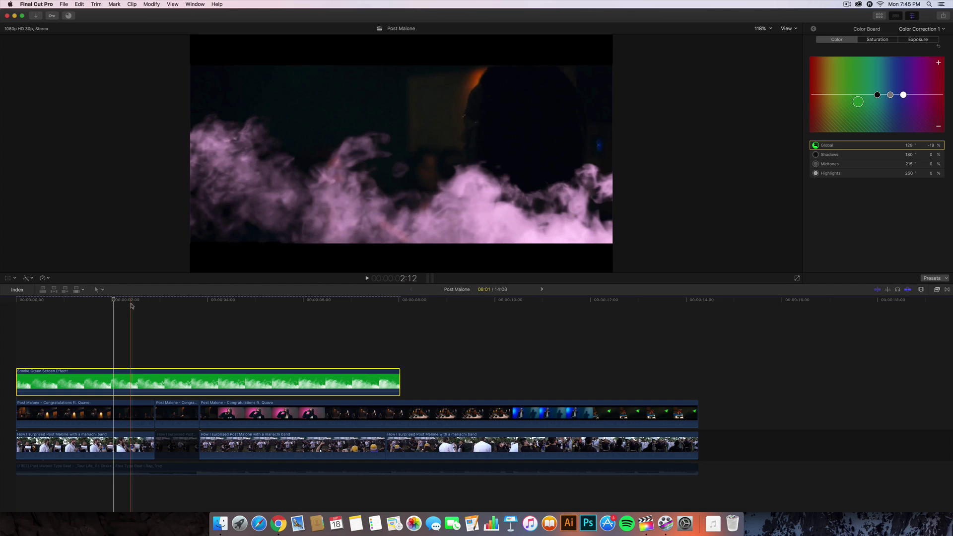
{"action": "left_click", "coordinate": [208, 300]}
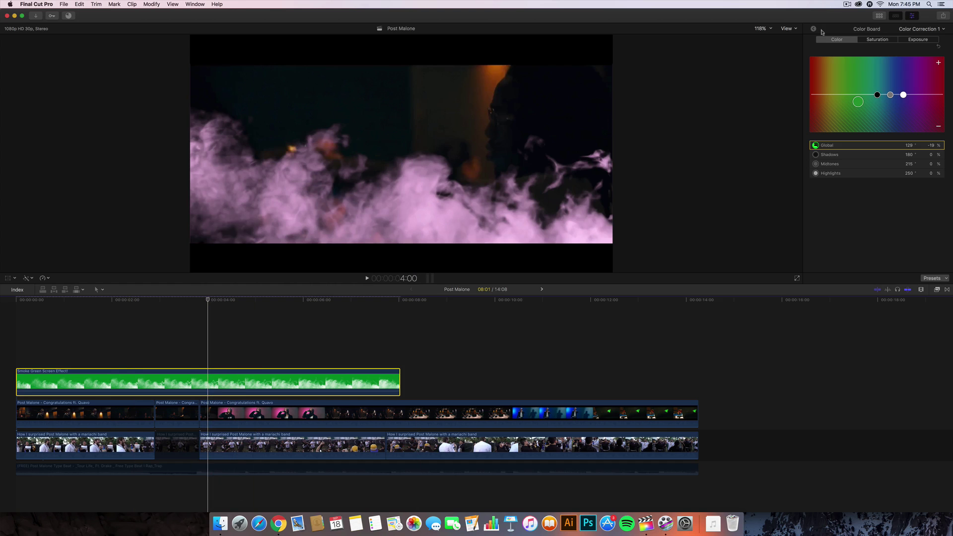
{"action": "left_click_drag", "start_coordinate": [853, 99], "coordinate": [857, 102]}
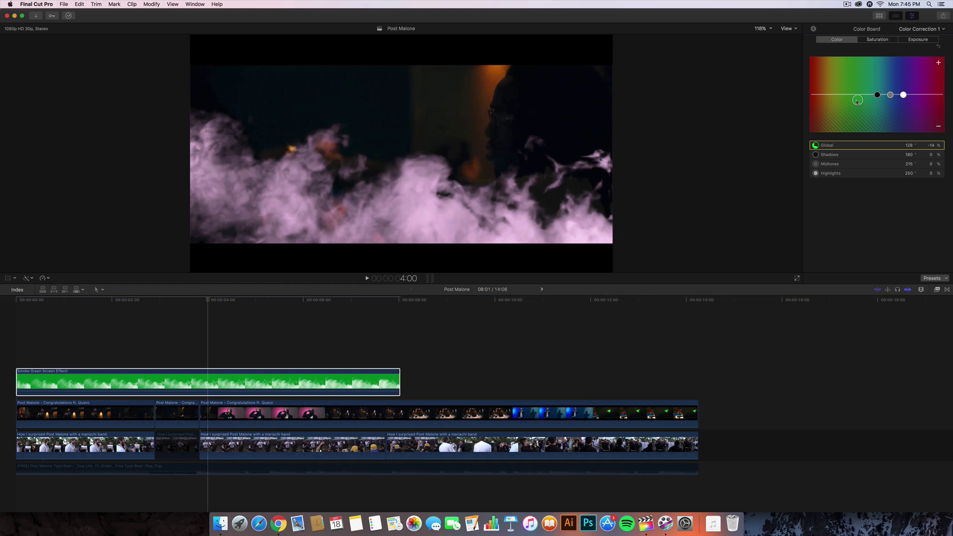
- Reduce the smoke clip's opacity to 54.45% and play the opening shots to check the softer smoke
{"action": "left_click", "coordinate": [814, 30]}
{"action": "scroll", "coordinate": [851, 205], "scroll_direction": "down", "scroll_amount": 3}
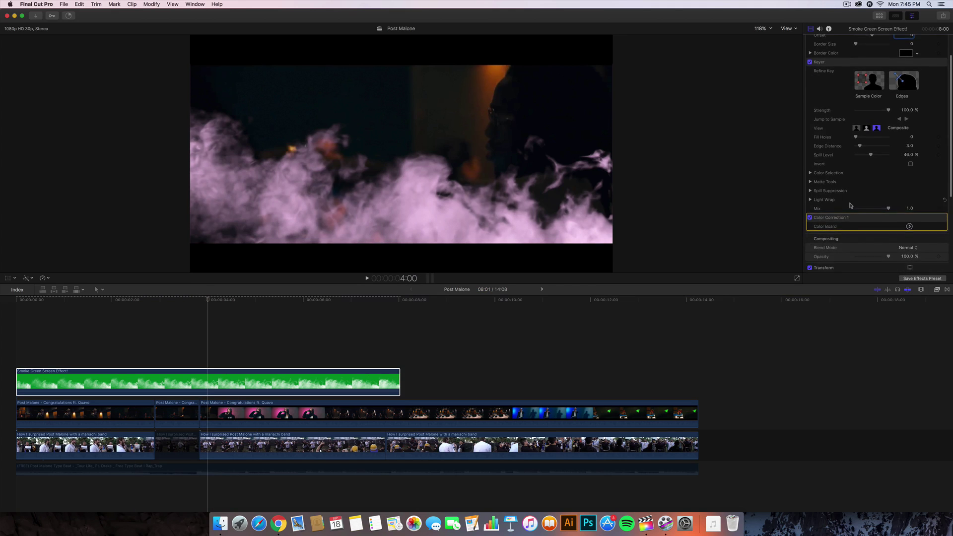
{"action": "scroll", "coordinate": [851, 206], "scroll_direction": "down", "scroll_amount": 5}
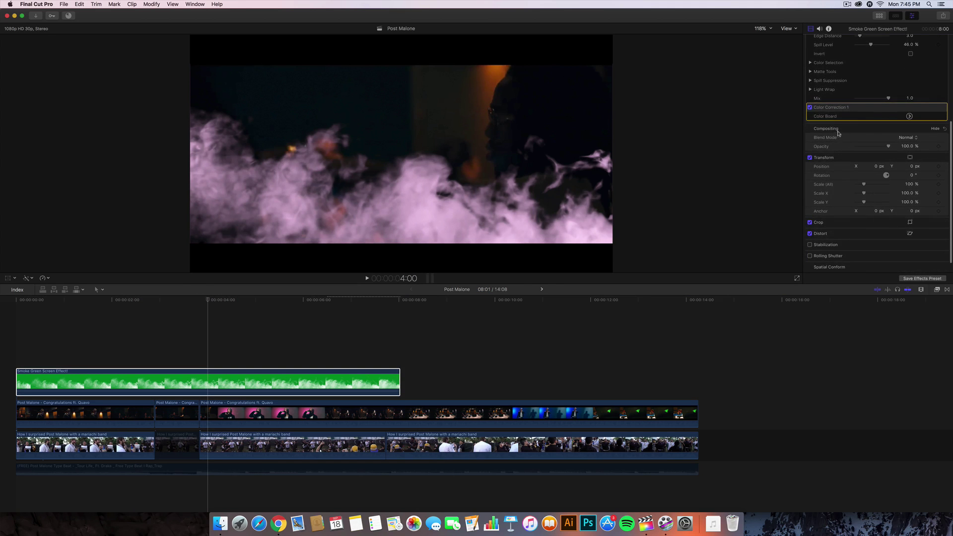
{"action": "mouse_move", "coordinate": [889, 148]}
{"action": "left_mouse_down"}
{"action": "mouse_move", "coordinate": [866, 146]}
{"action": "mouse_move", "coordinate": [874, 145]}
{"action": "left_mouse_up"}
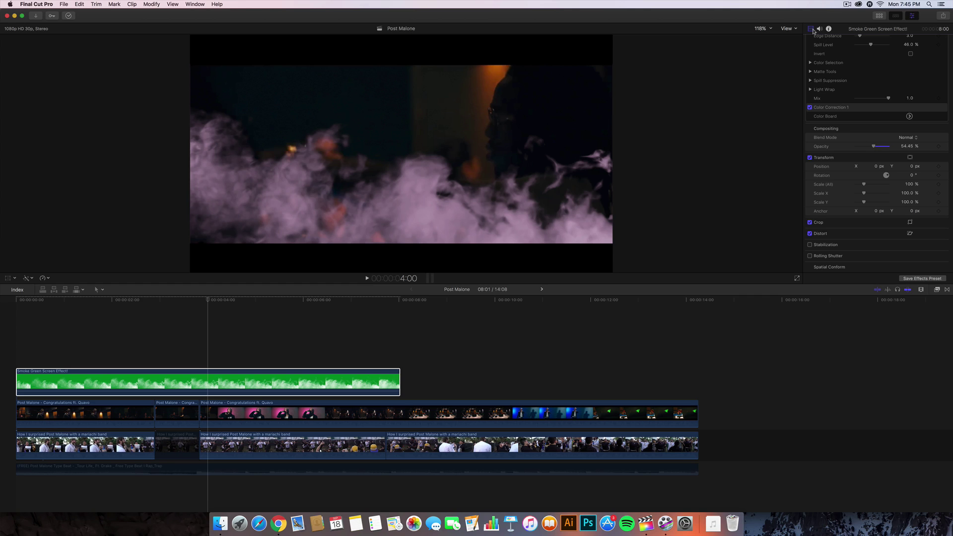
{"action": "left_click", "coordinate": [178, 300]}
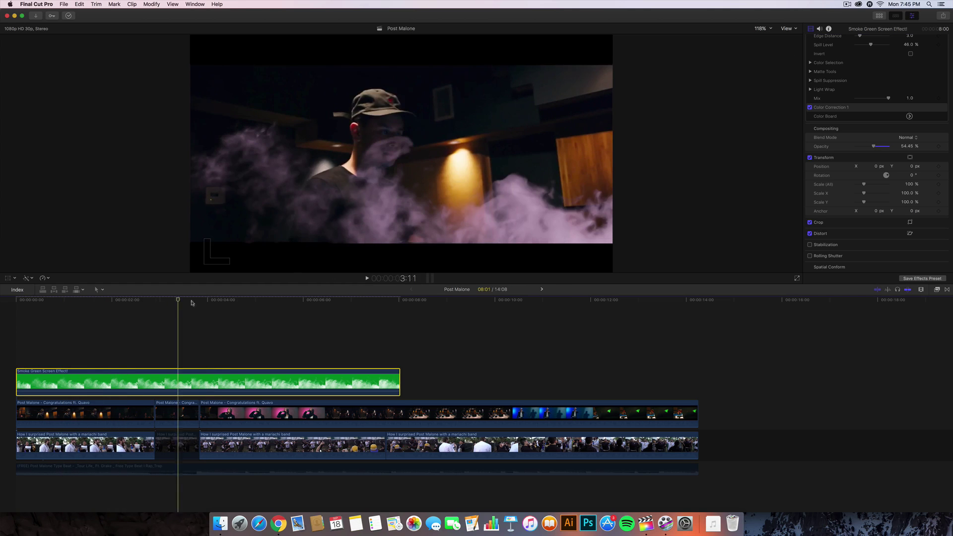
{"action": "left_click", "coordinate": [59, 302]}
{"action": "key", "text": "space"}
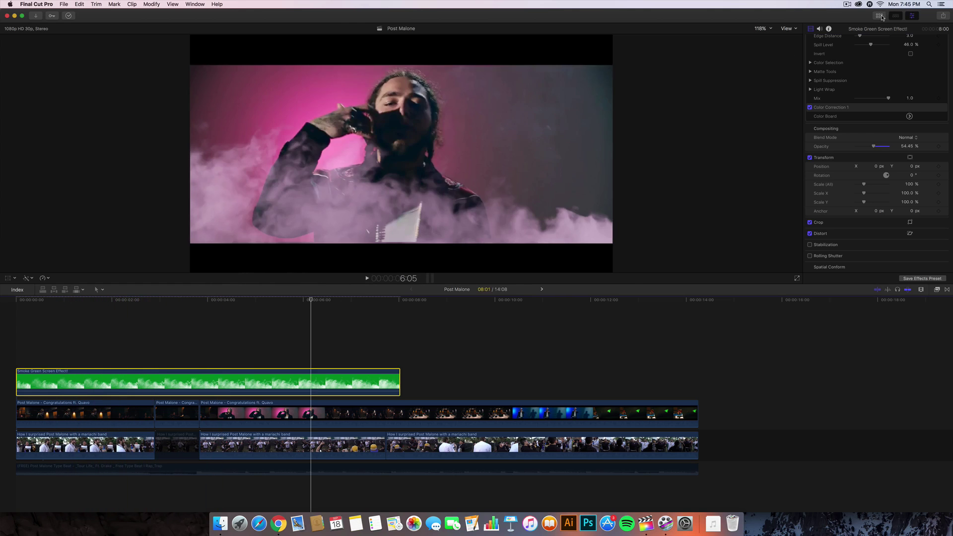
- Bring back the media browser and skim the Post Malone Clip to review its white credit text layout
{"action": "key", "text": "ctrl+super+1"}
{"action": "left_click", "coordinate": [207, 166]}
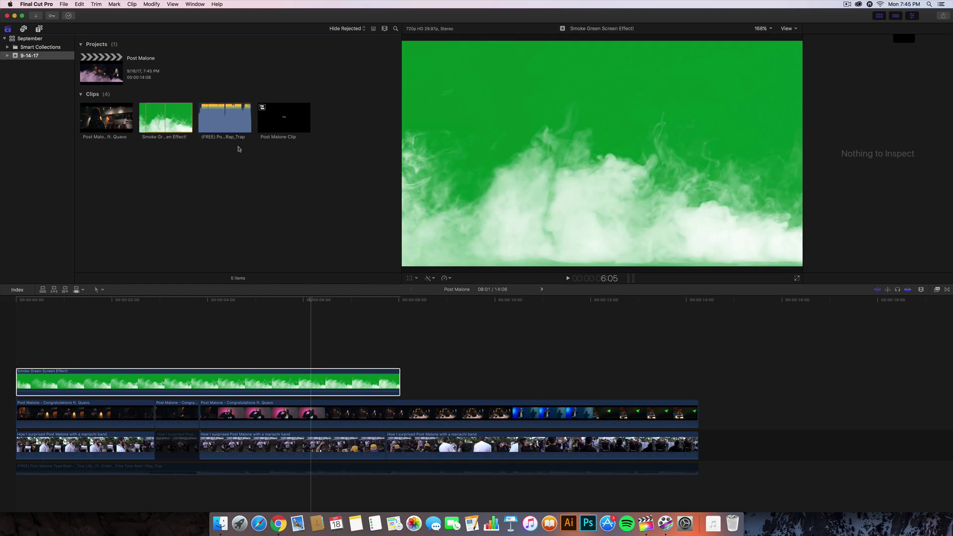
{"action": "left_click", "coordinate": [292, 120]}
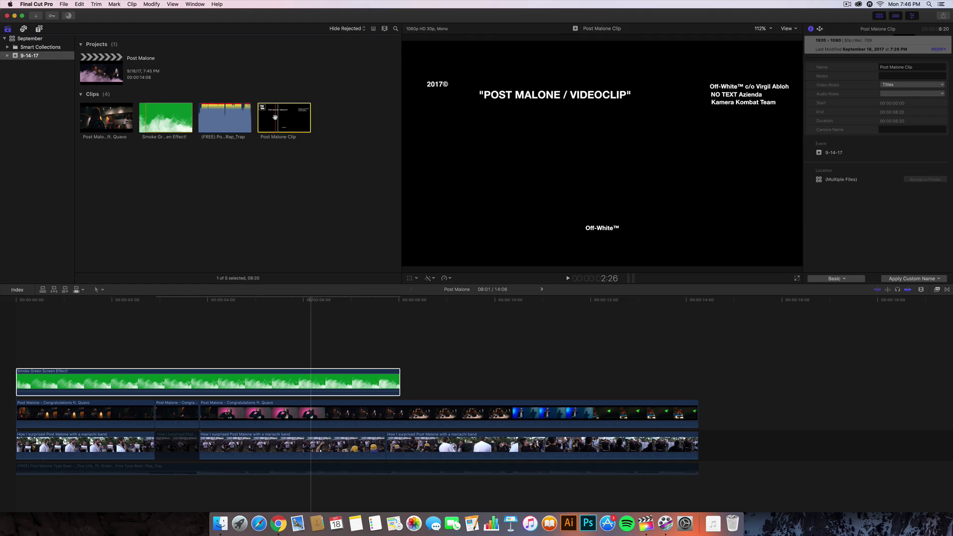
- Add a Custom title above the smoke overlay, with both title and smoke starting at the third footage clip
{"action": "left_click", "coordinate": [39, 28]}
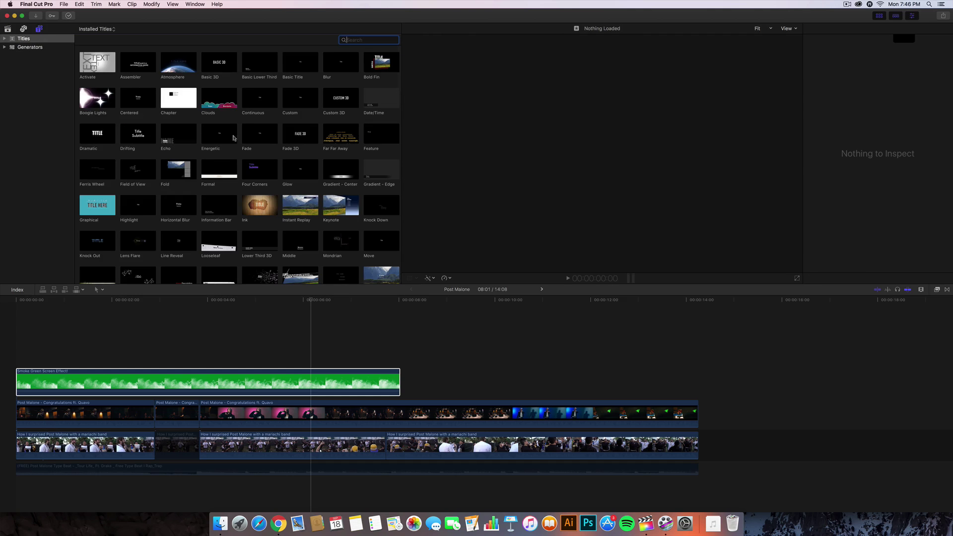
{"action": "left_click", "coordinate": [293, 103]}
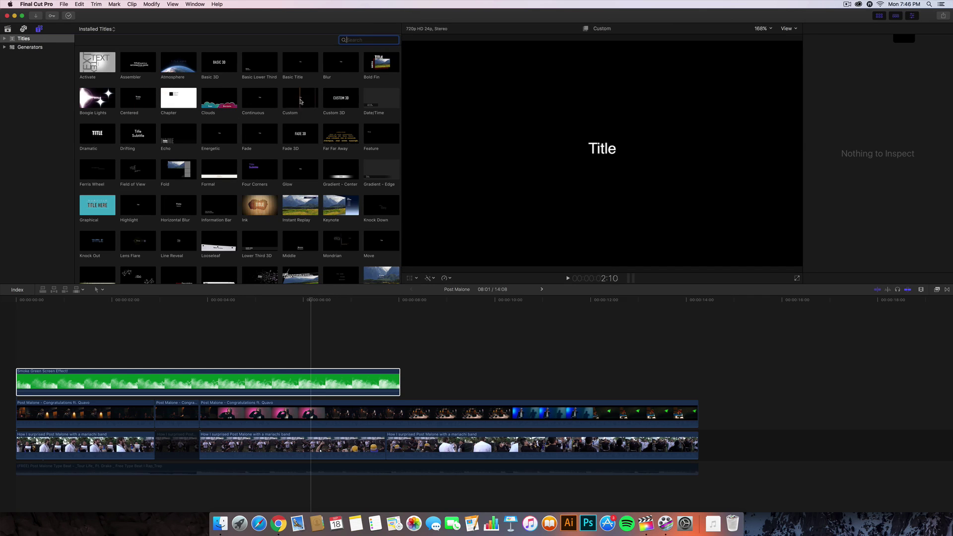
{"action": "left_click_drag", "start_coordinate": [293, 103], "coordinate": [209, 351]}
{"action": "left_click_drag", "start_coordinate": [44, 375], "coordinate": [228, 375]}
- Play the cut from the short dark clip into the smoke and title, and select the background beat audio
{"action": "left_click", "coordinate": [173, 412]}
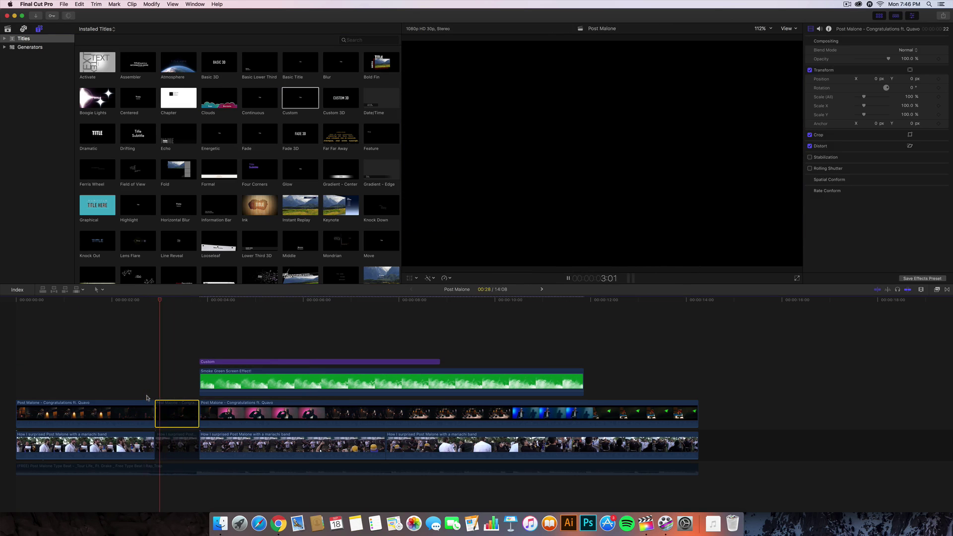
{"action": "key", "text": "space"}
{"action": "key", "text": "space"}
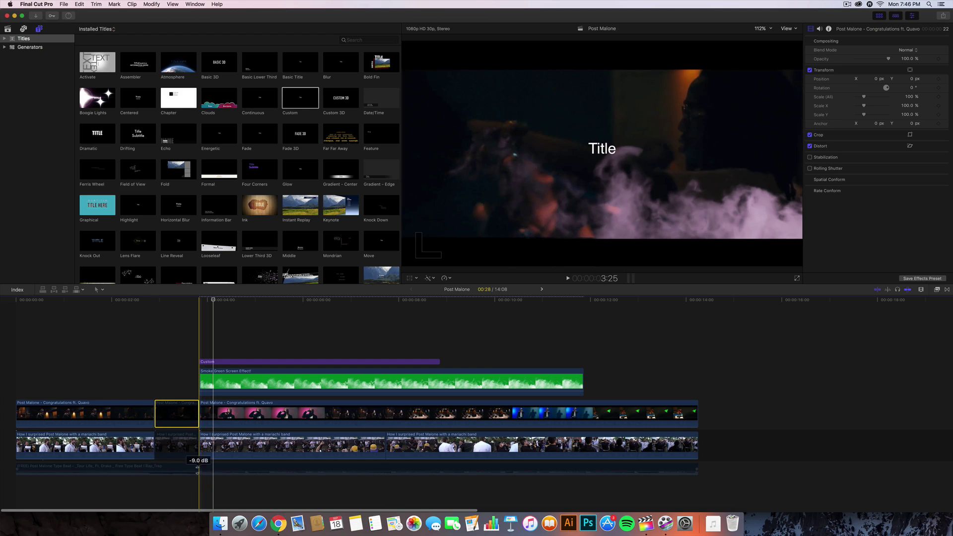
{"action": "left_click", "coordinate": [198, 468]}
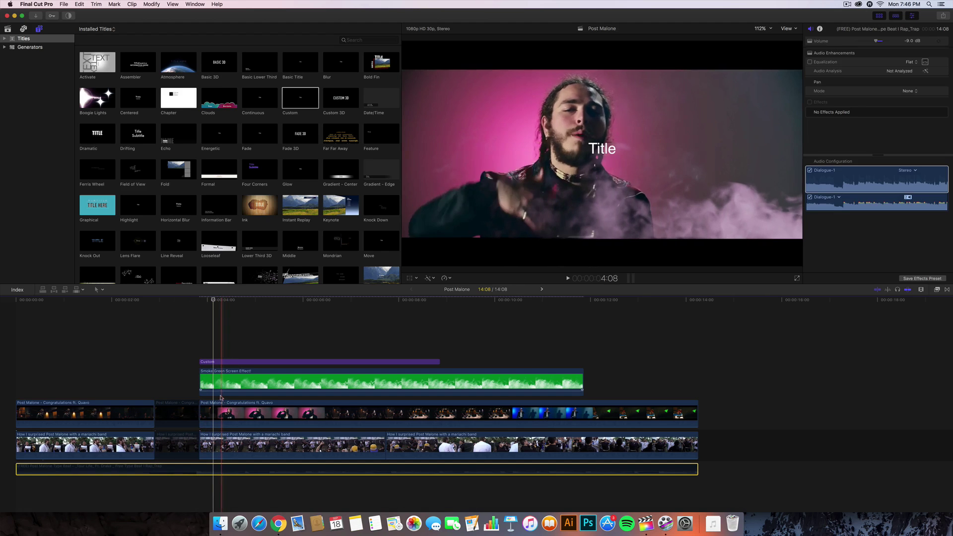
- Replace the Custom title's placeholder text with "POST MALONE"
{"action": "left_click", "coordinate": [213, 363]}
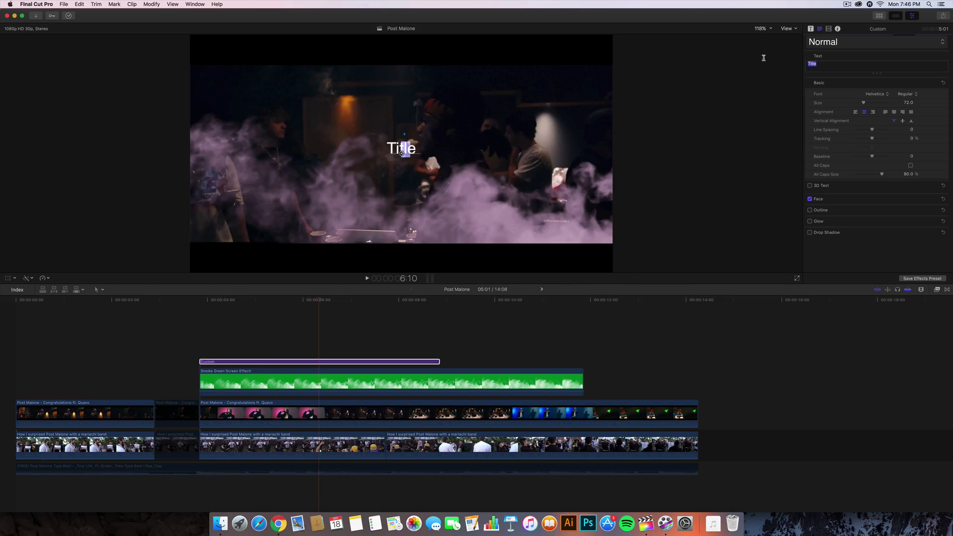
{"action": "key", "text": "BackSpace"}
{"action": "type", "text": "POST MALONE"}
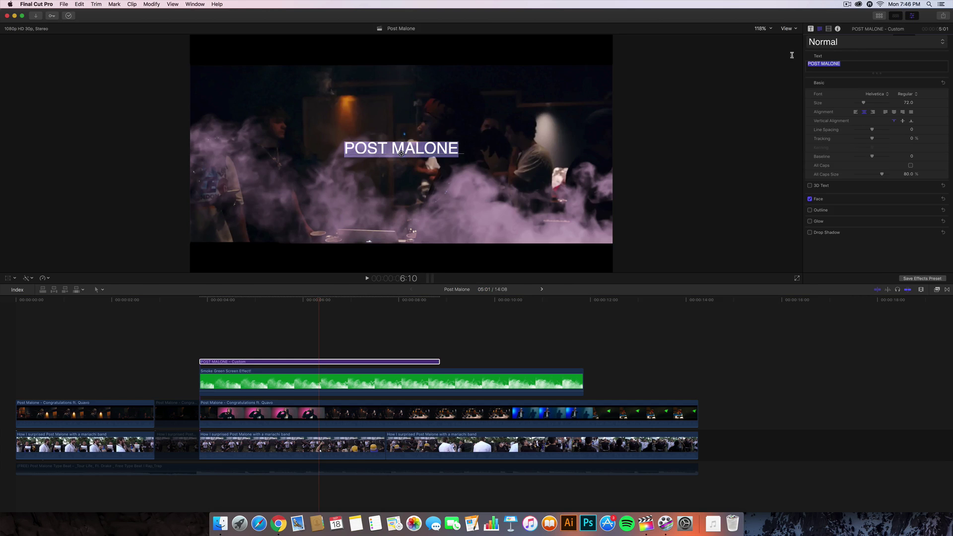
- Set the POST MALONE title in Cloister Black Light at size 140 and move it slightly lower in the frame
{"action": "left_click", "coordinate": [876, 94]}
{"action": "scroll", "coordinate": [876, 95], "scroll_direction": "up", "scroll_amount": 10}
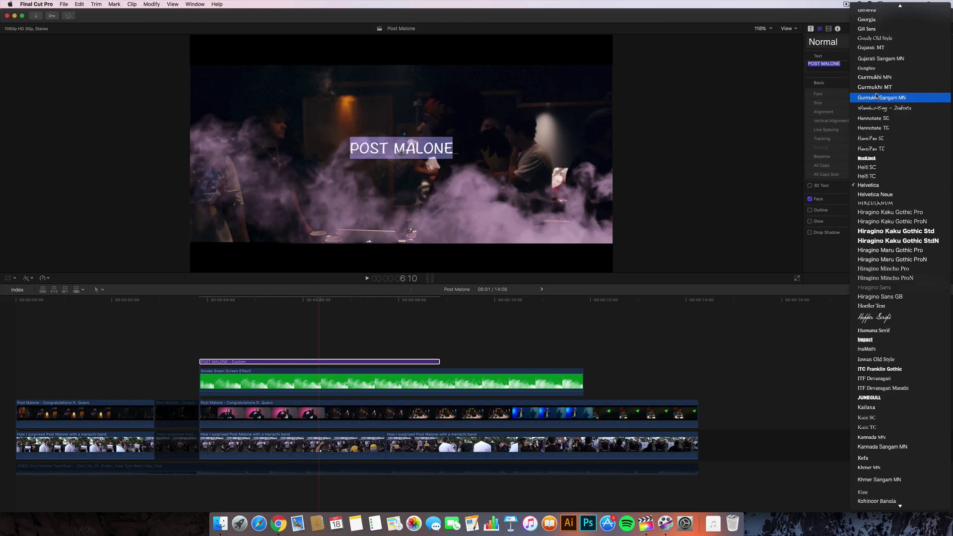
{"action": "left_click", "coordinate": [882, 97]}
{"action": "left_click", "coordinate": [910, 95]}
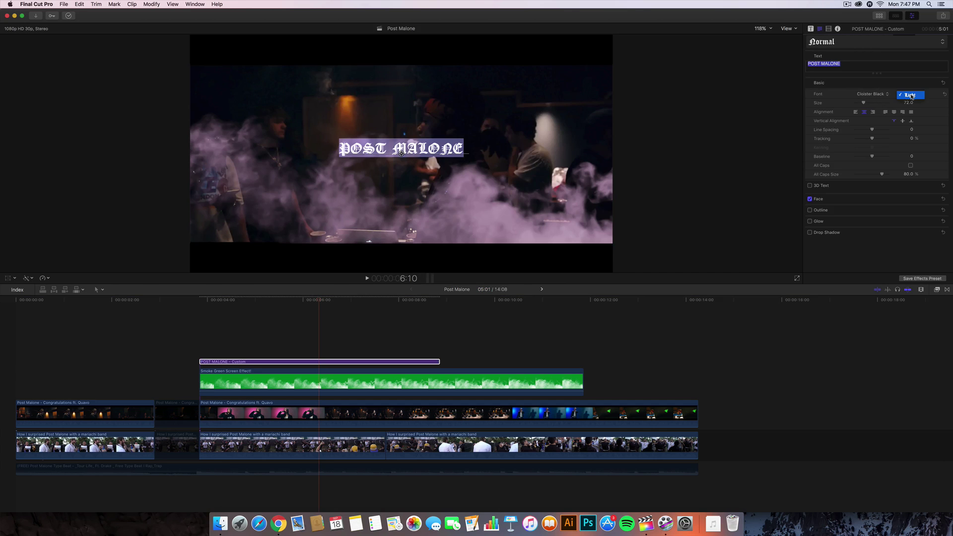
{"action": "left_click", "coordinate": [916, 96]}
{"action": "left_click_drag", "start_coordinate": [864, 104], "coordinate": [872, 105]}
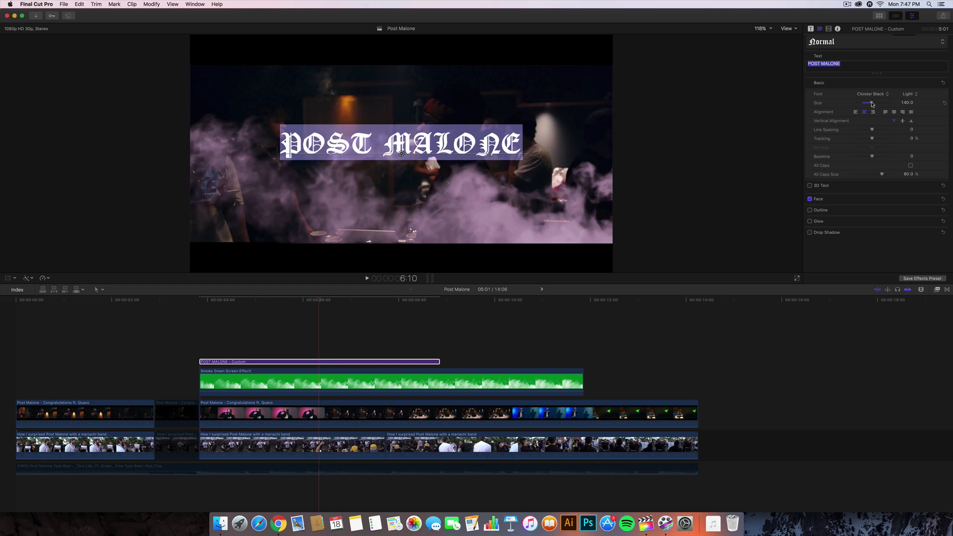
{"action": "left_click_drag", "start_coordinate": [402, 148], "coordinate": [403, 157]}
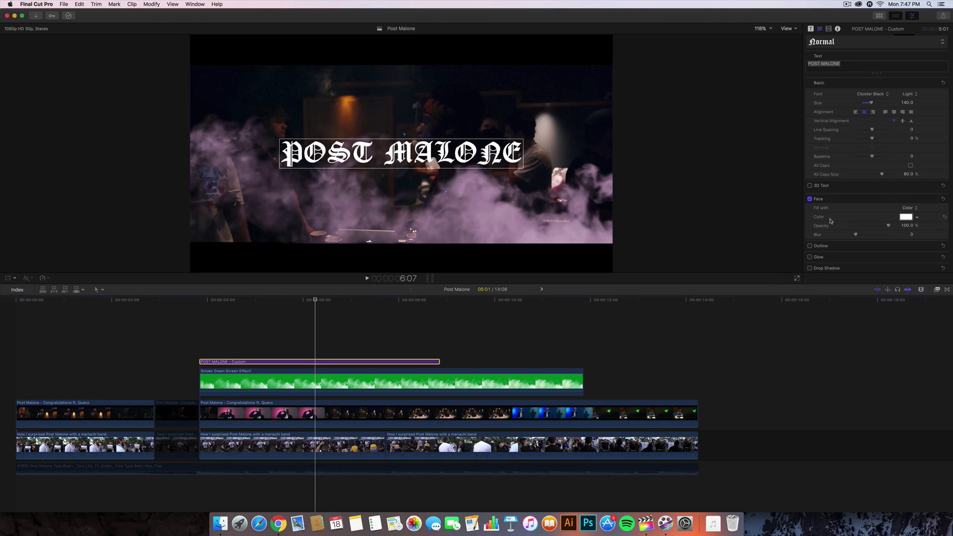
- Change the face color of the POST MALONE title to a light yellow using the color wheel
{"action": "left_click", "coordinate": [905, 217]}
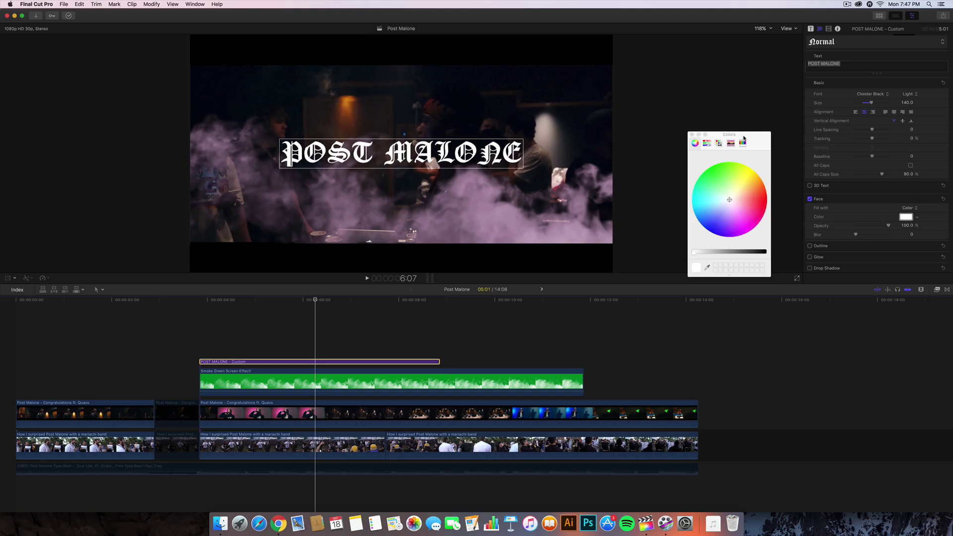
{"action": "left_click_drag", "start_coordinate": [744, 138], "coordinate": [744, 120]}
{"action": "left_click_drag", "start_coordinate": [729, 182], "coordinate": [741, 162]}
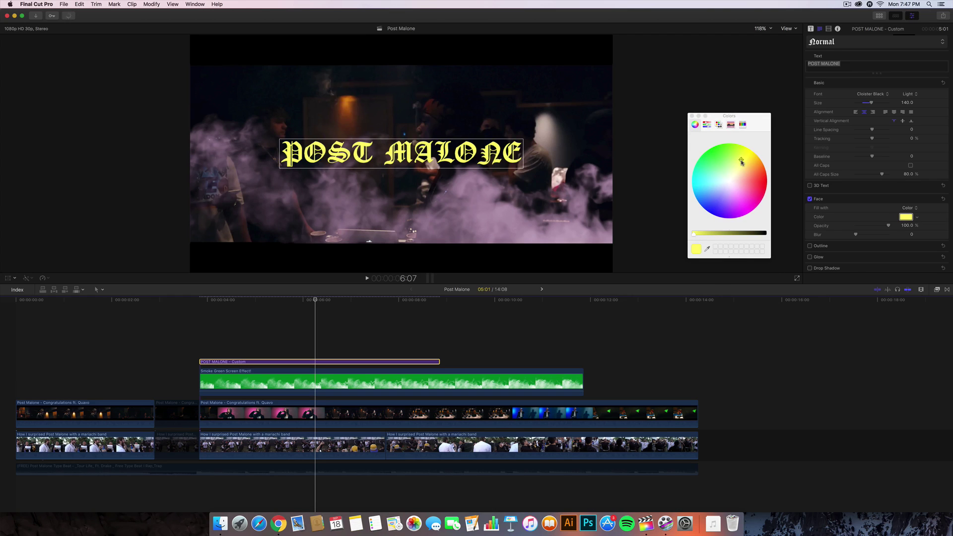
{"action": "left_click_drag", "start_coordinate": [742, 163], "coordinate": [741, 161]}
{"action": "left_click", "coordinate": [692, 116]}
- Switch to Chrome, examine the XO TOUR Llif3 title at 0:35 in the music video, and return to Final Cut Pro
{"action": "left_click", "coordinate": [279, 524]}
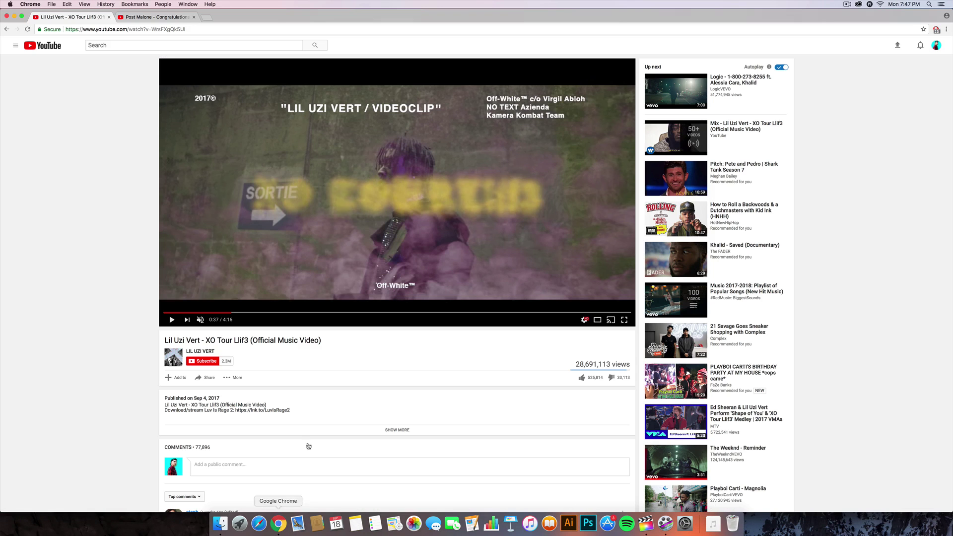
{"action": "left_click", "coordinate": [231, 313]}
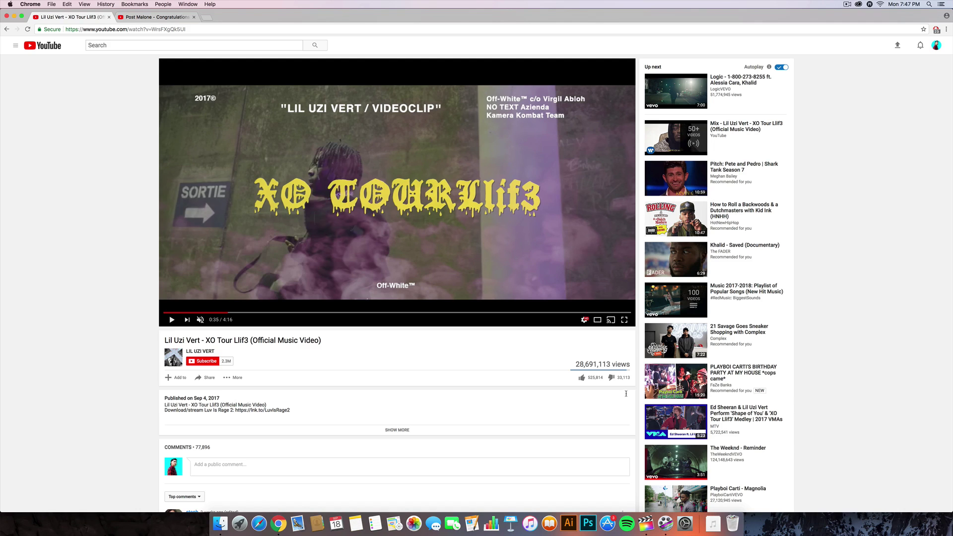
{"action": "left_click", "coordinate": [646, 523]}
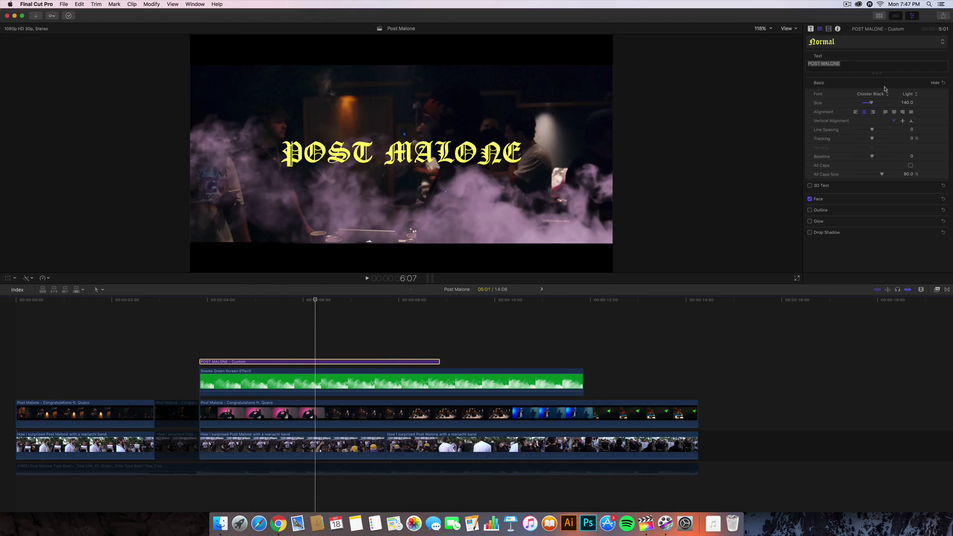
- Enlarge the POST MALONE title to size 166 and select its clip with the playhead at about 4:10
{"action": "left_click_drag", "start_coordinate": [871, 102], "coordinate": [874, 104]}
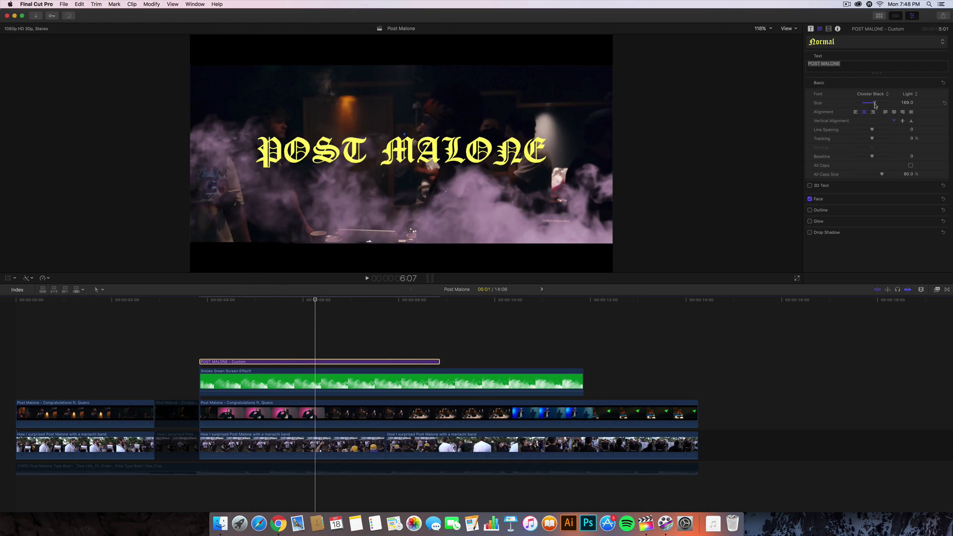
{"action": "left_click", "coordinate": [242, 338]}
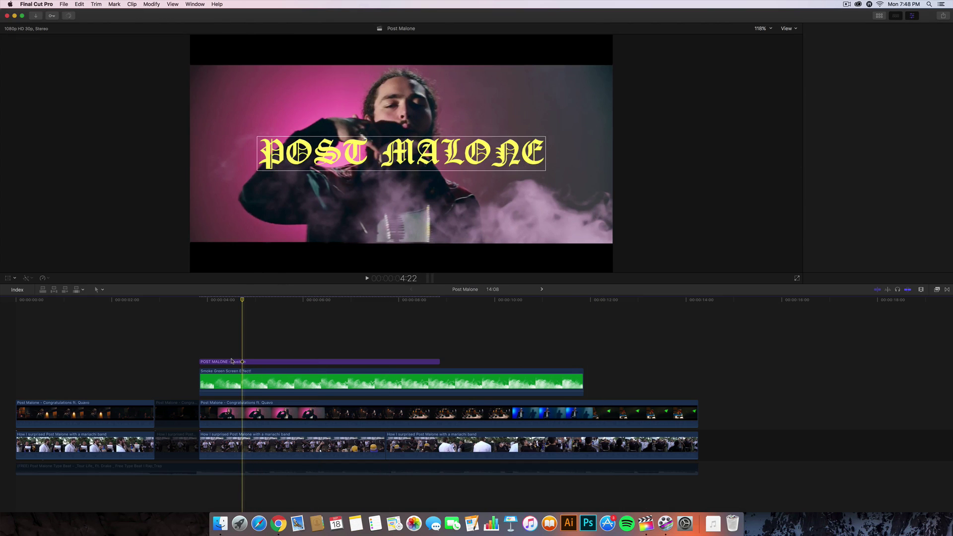
{"action": "left_click", "coordinate": [232, 361]}
{"action": "left_click", "coordinate": [224, 300]}
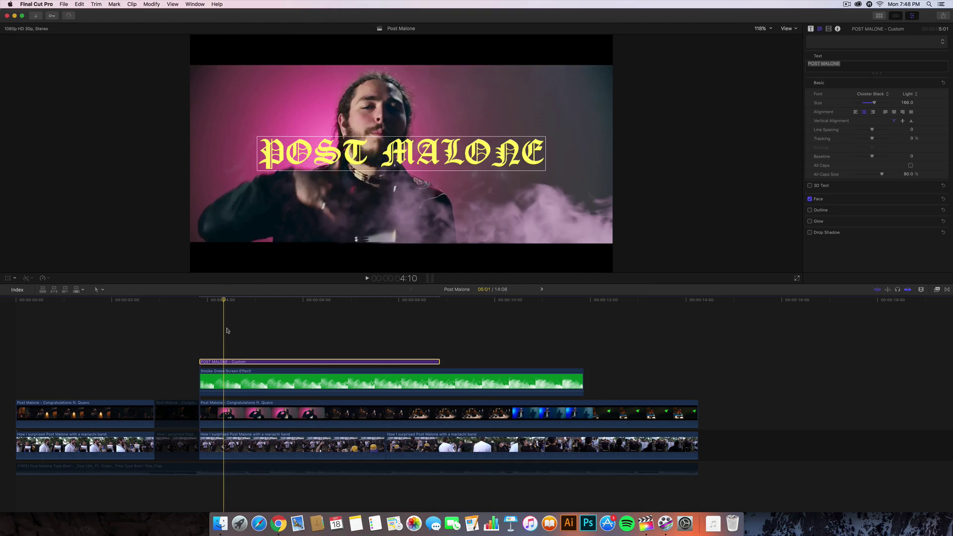
- Check the reference title in Chrome, return to Final Cut Pro, and paste a copy of the POST MALONE title above the original
{"action": "left_click", "coordinate": [278, 523]}
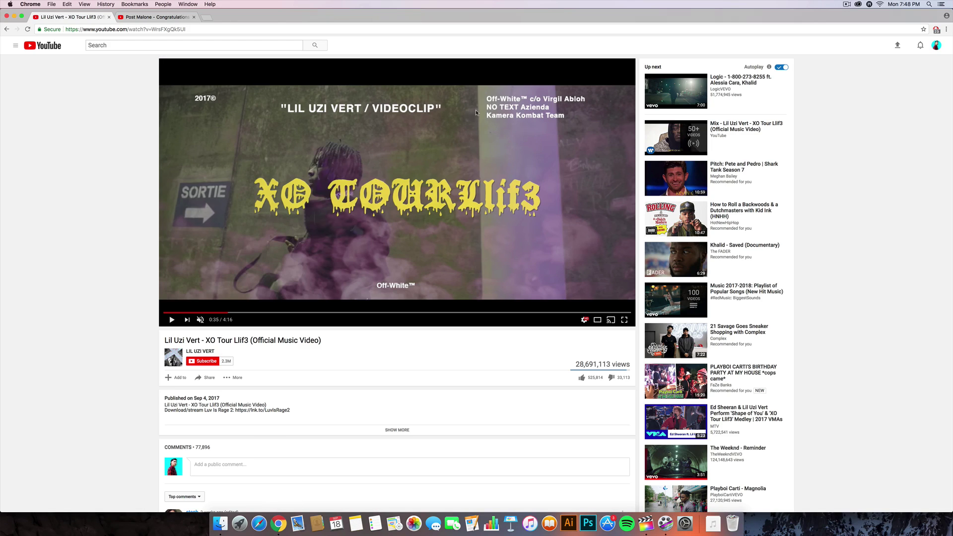
{"action": "left_click", "coordinate": [646, 527]}
{"action": "left_click", "coordinate": [880, 15]}
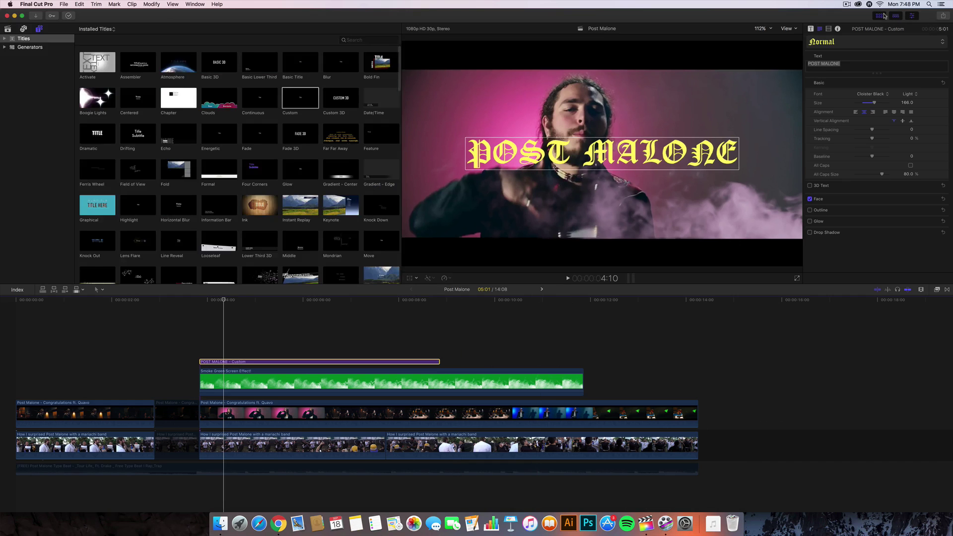
{"action": "left_click", "coordinate": [880, 15]}
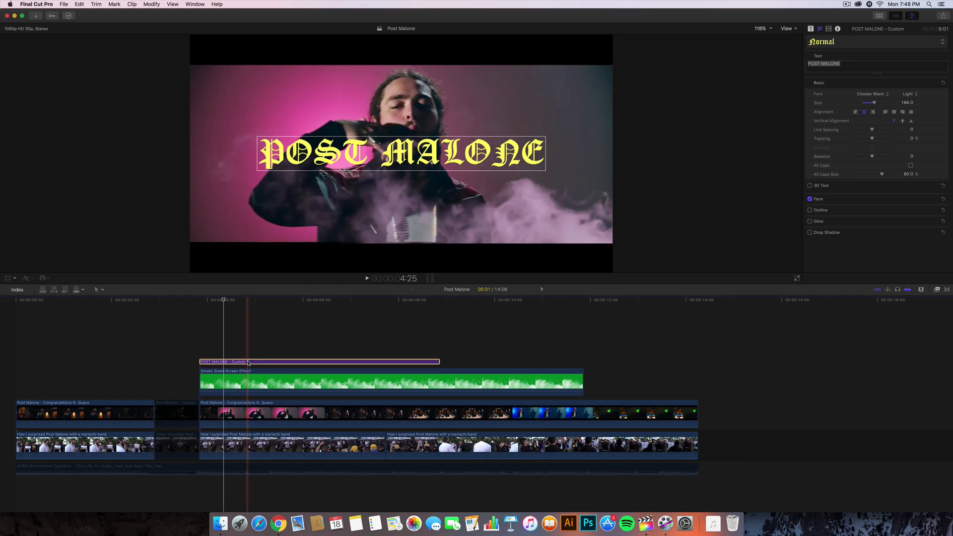
{"action": "key", "text": "super+v"}
{"action": "left_click_drag", "start_coordinate": [240, 353], "coordinate": [227, 348]}
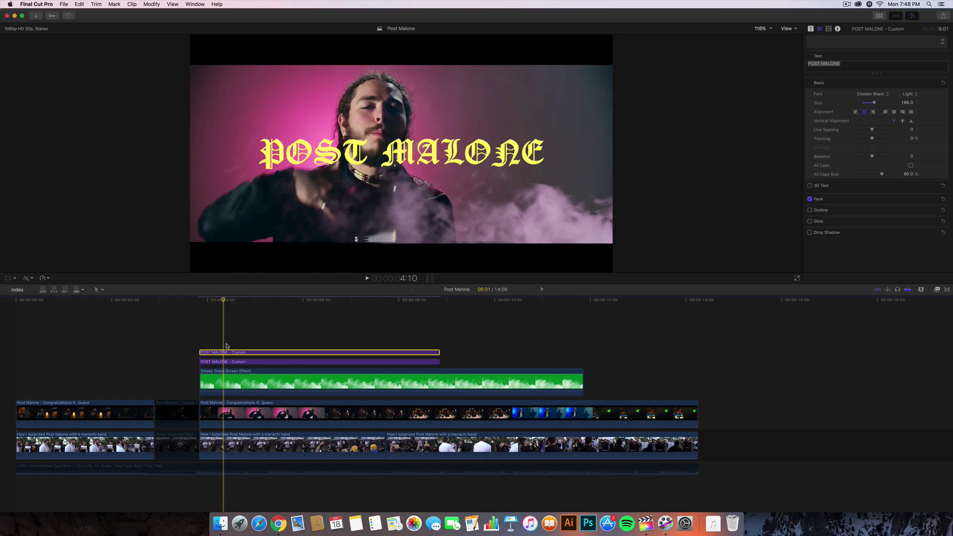
- Change the font of the copied POST MALONE title to Helvetica Neue Bold
{"action": "left_click", "coordinate": [872, 94]}
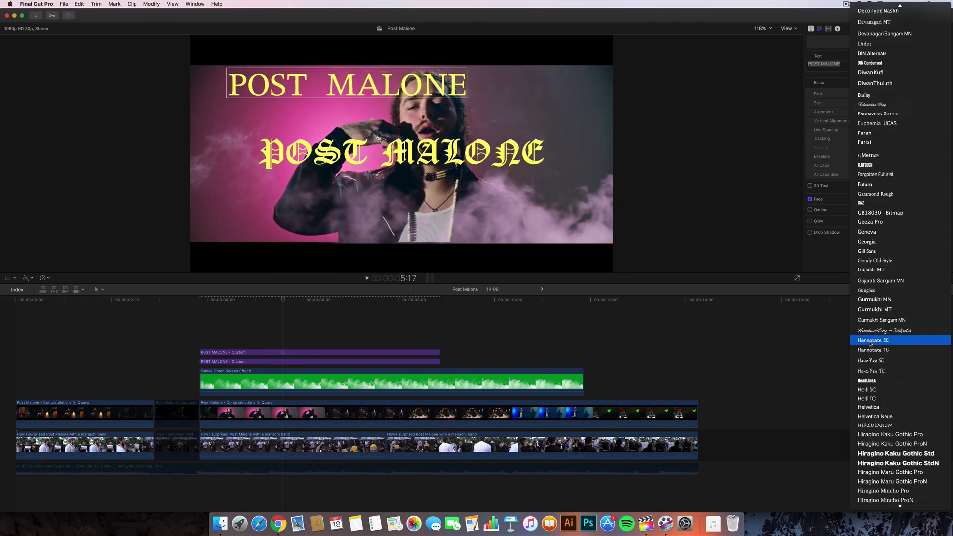
{"action": "scroll", "coordinate": [873, 343], "scroll_direction": "down", "scroll_amount": 5}
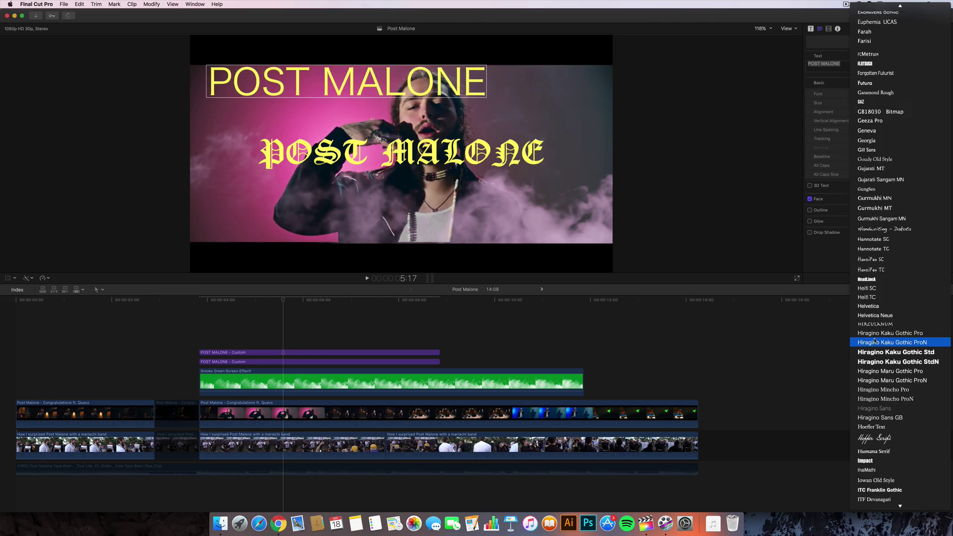
{"action": "left_click", "coordinate": [892, 316]}
{"action": "left_click", "coordinate": [907, 96]}
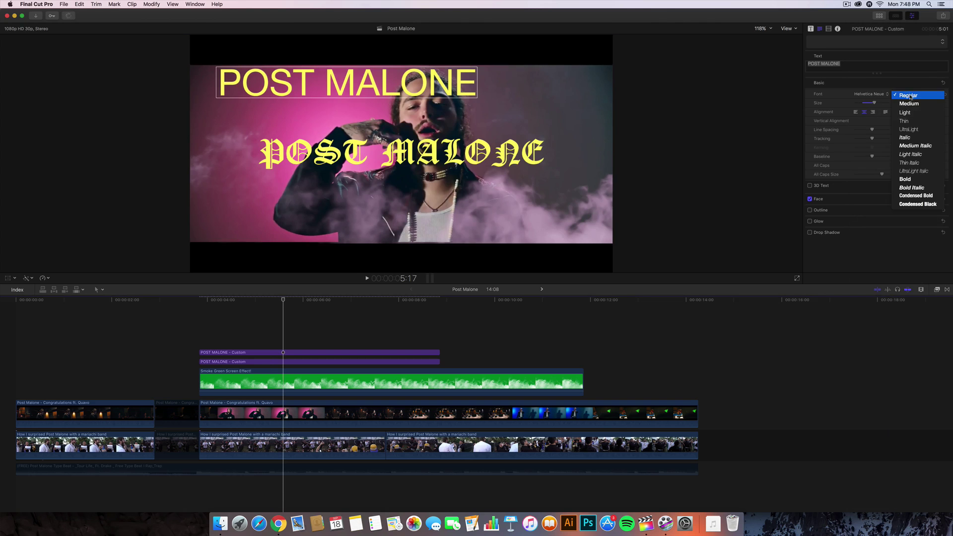
{"action": "left_click", "coordinate": [909, 181]}
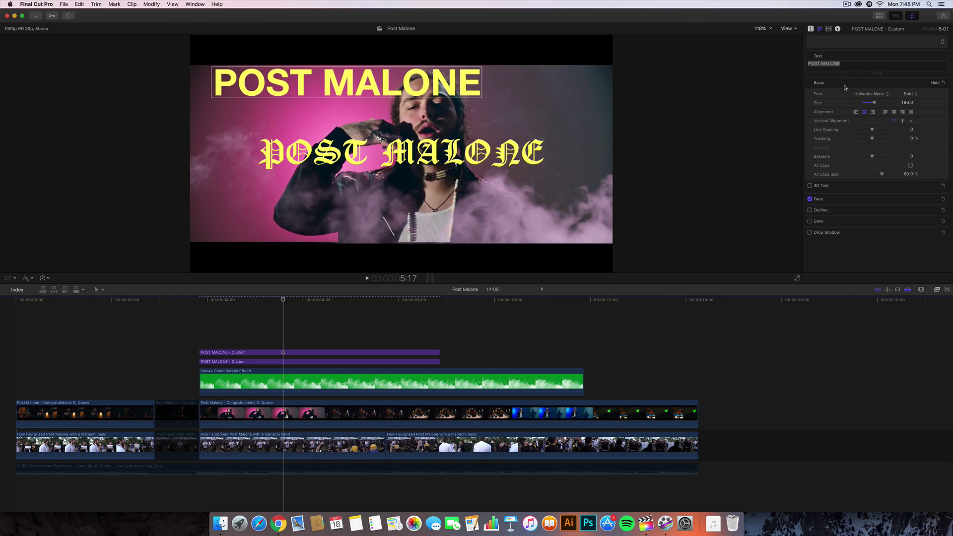
- Set the face color of the Helvetica Neue title to White from the Apple color palette
{"action": "left_click", "coordinate": [932, 199]}
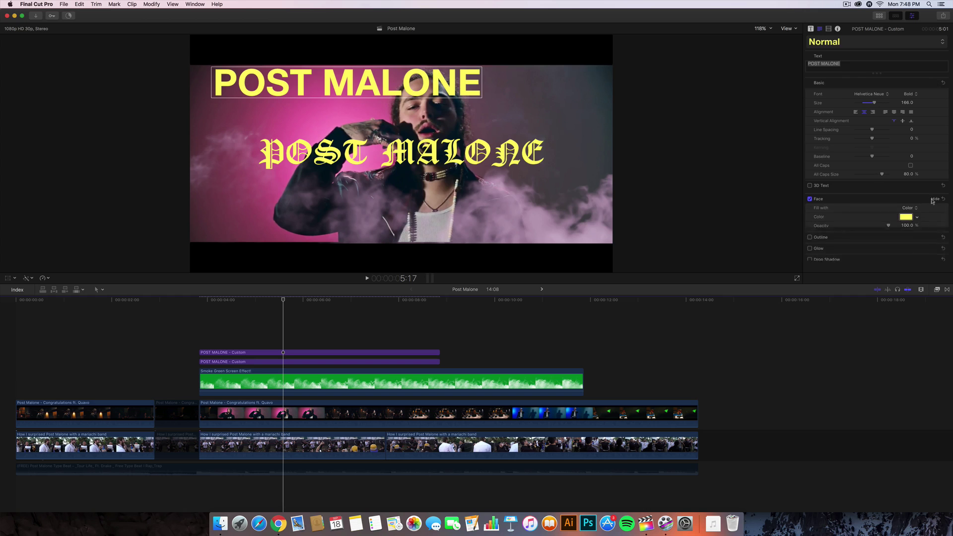
{"action": "left_click", "coordinate": [906, 217]}
{"action": "left_click", "coordinate": [722, 126]}
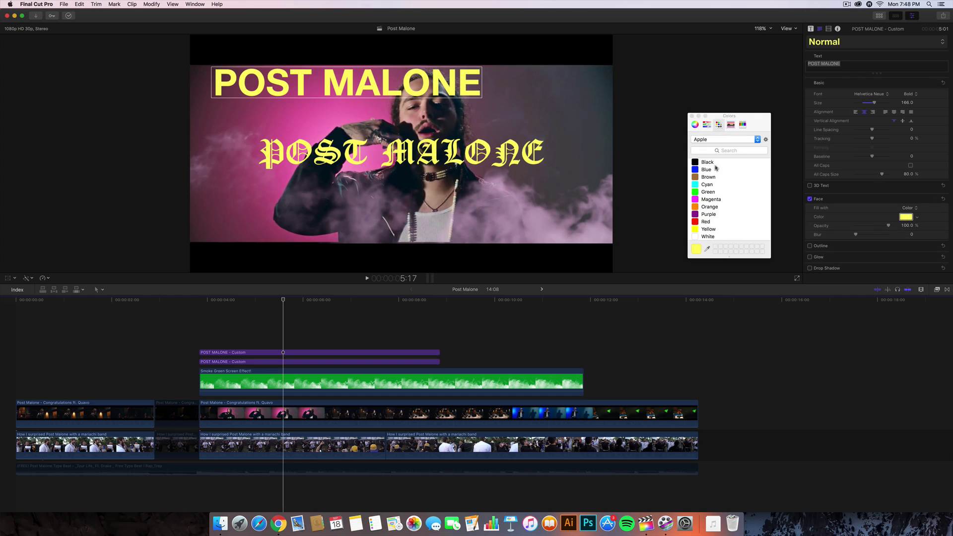
{"action": "left_click", "coordinate": [711, 236]}
{"action": "left_click", "coordinate": [692, 117]}
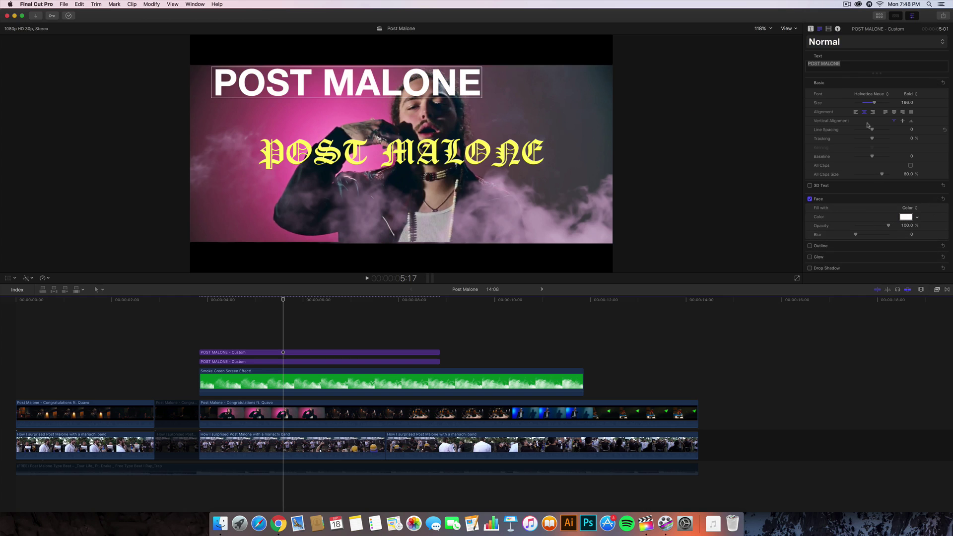
- Change the white title to a small "2017©" at size 32 and place it in the upper-left corner of the video frame
{"action": "left_click_drag", "start_coordinate": [875, 104], "coordinate": [860, 104]}
{"action": "type", "text": "2017©"}
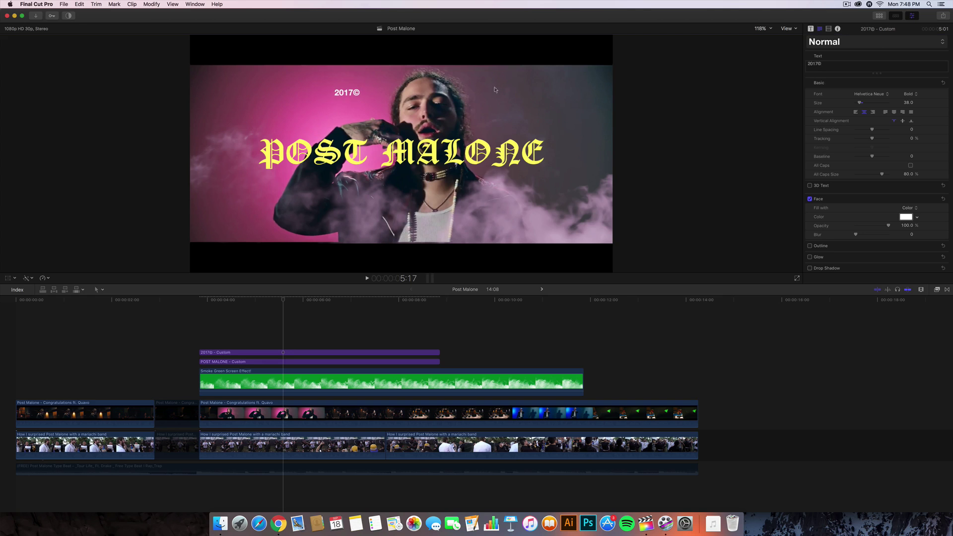
{"action": "left_click_drag", "start_coordinate": [355, 94], "coordinate": [227, 82]}
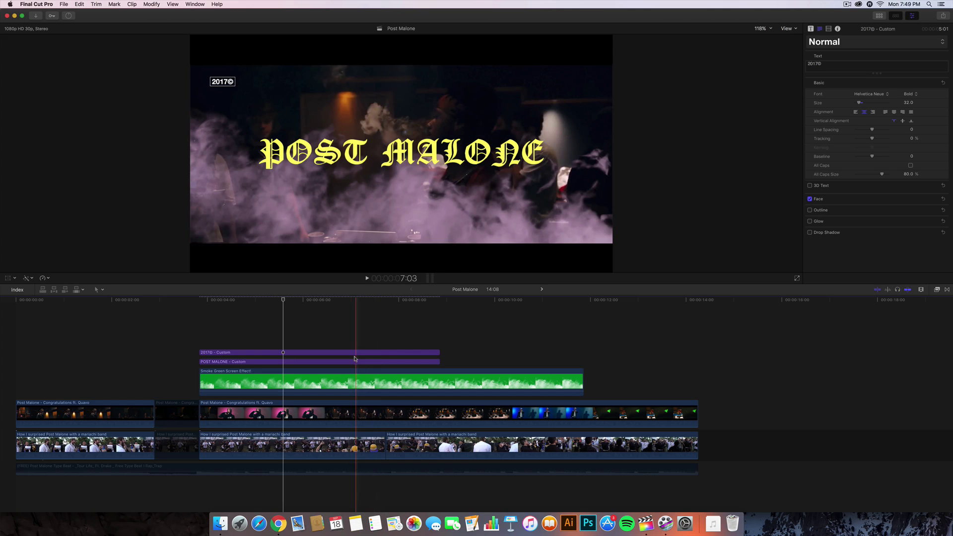
- Duplicate the 2017© title above itself and move the copy to the bottom center of the video frame
{"action": "left_click", "coordinate": [354, 352]}
{"action": "key", "text": "super+c"}
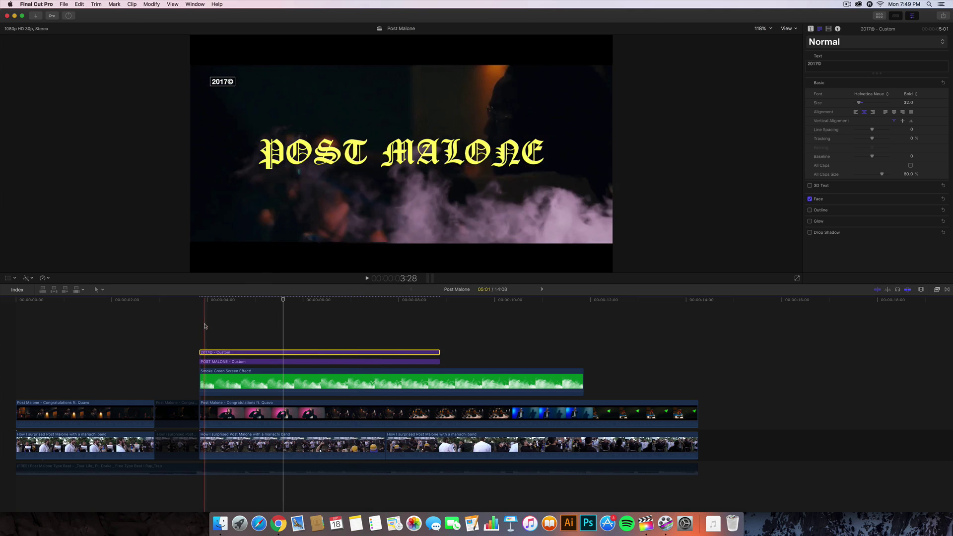
{"action": "key", "text": "super+v"}
{"action": "left_click", "coordinate": [230, 300]}
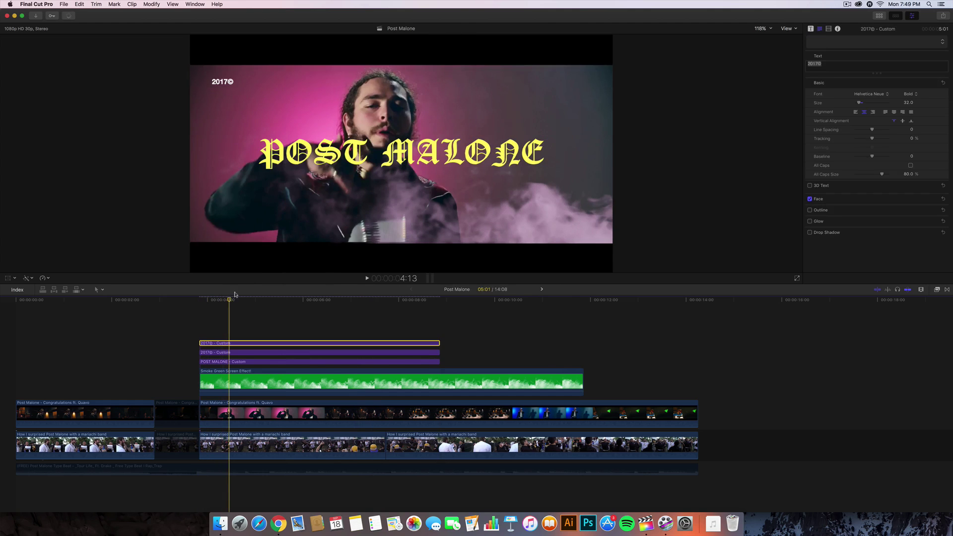
{"action": "left_click_drag", "start_coordinate": [220, 83], "coordinate": [401, 231]}
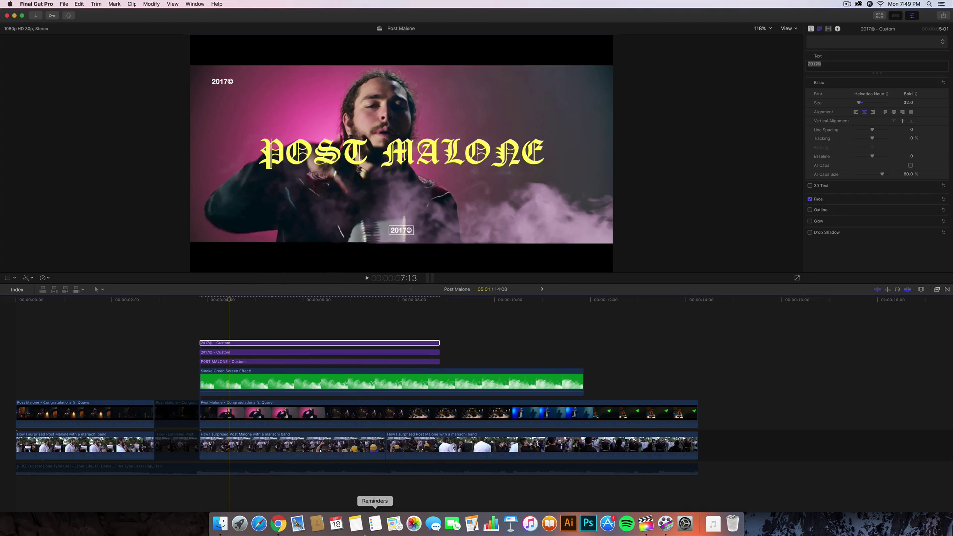
- Check the reference's bottom caption in Chrome, then replace the lower 2017© title's text with "Off-White™" in Final Cut Pro
{"action": "left_click", "coordinate": [278, 524]}
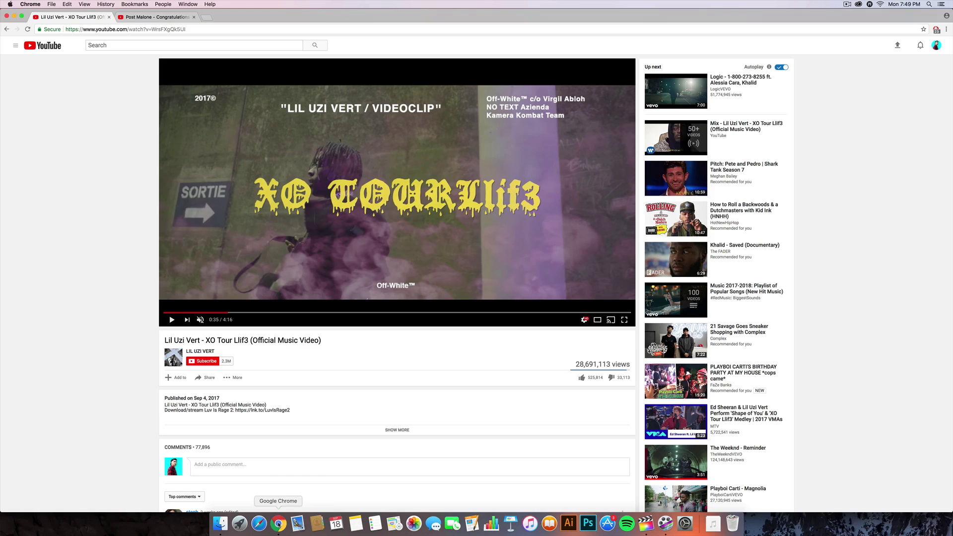
{"action": "left_click", "coordinate": [646, 524]}
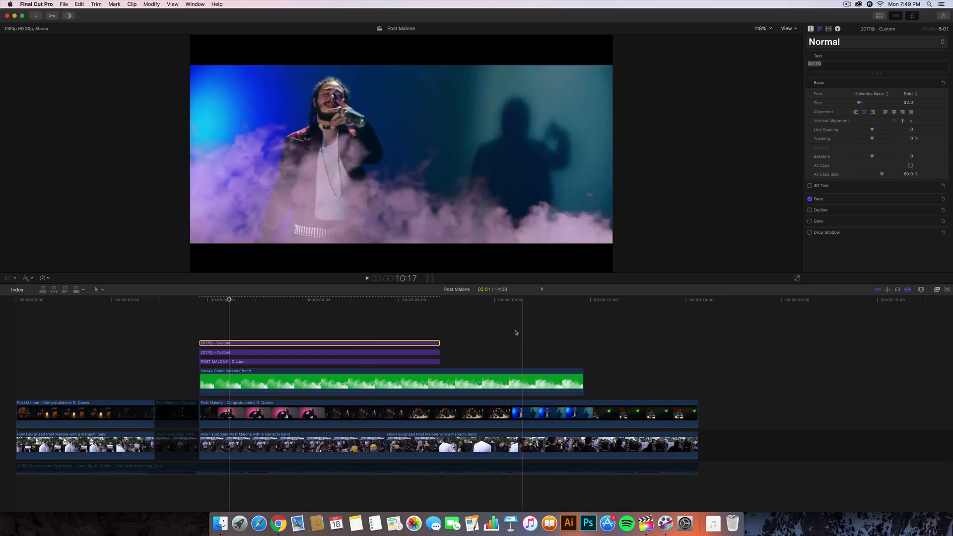
{"action": "double_click", "coordinate": [401, 231]}
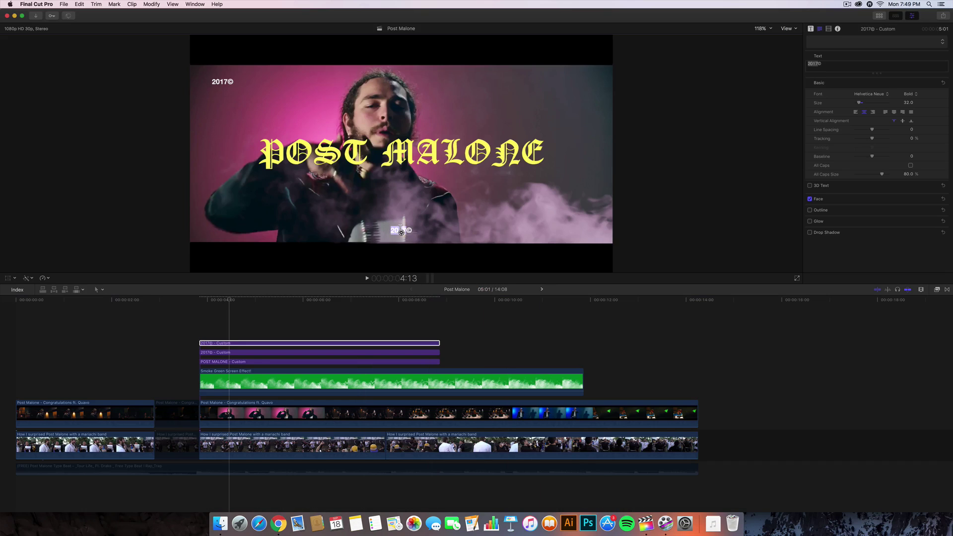
{"action": "type", "text": "Off-White"}
{"action": "key", "text": "BackSpace"}
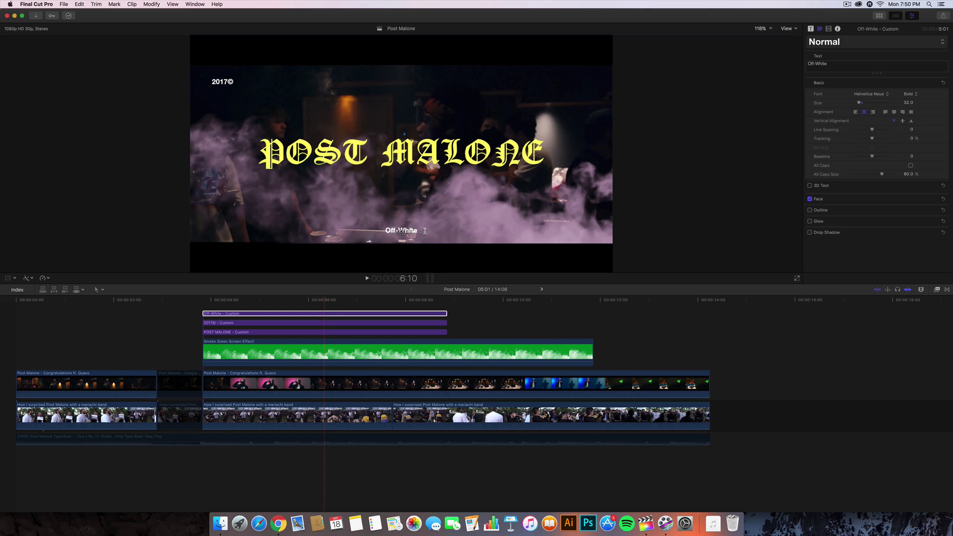
{"action": "type", "text": "™"}
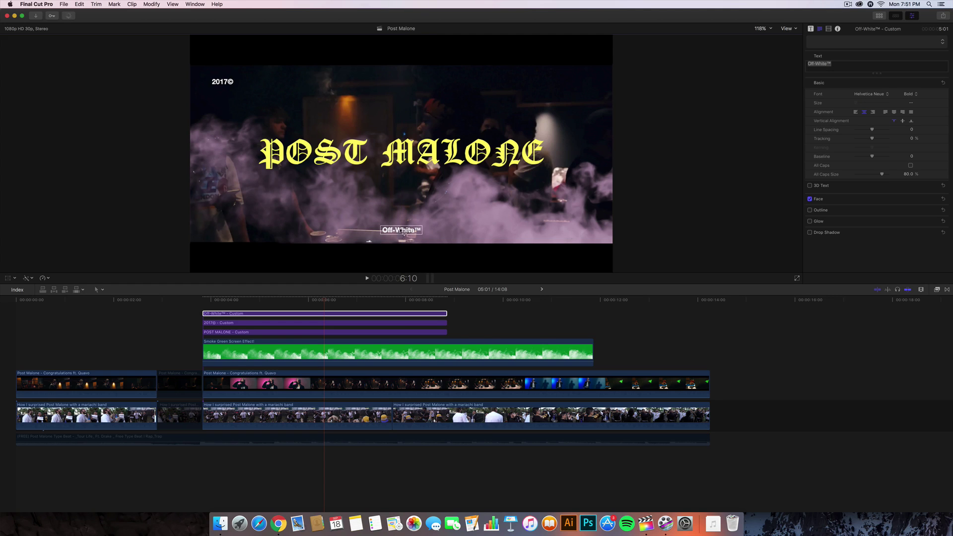
- Check the reference in Chrome, then duplicate the Off-White™ title in Final Cut Pro and move the copy above the yellow title's left half
{"action": "left_click", "coordinate": [278, 523]}
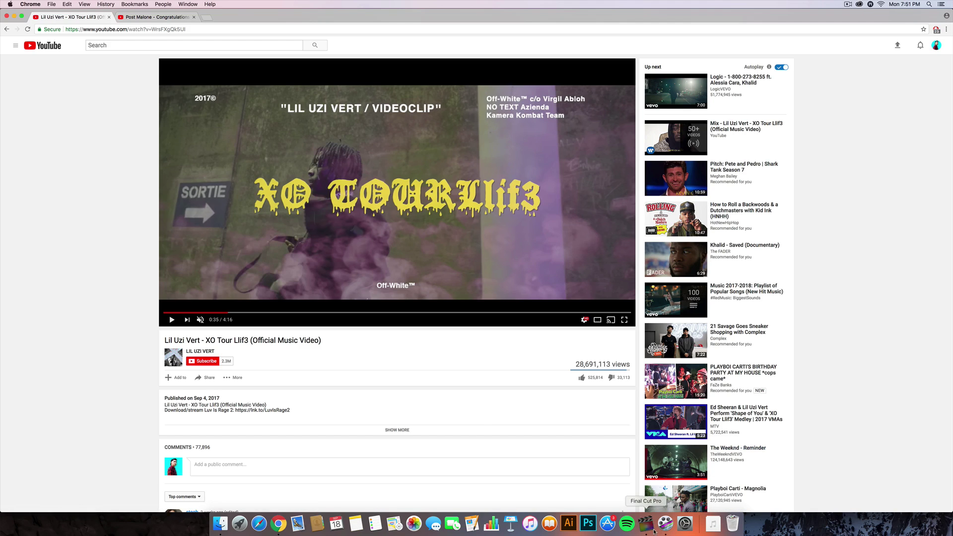
{"action": "left_click", "coordinate": [654, 531]}
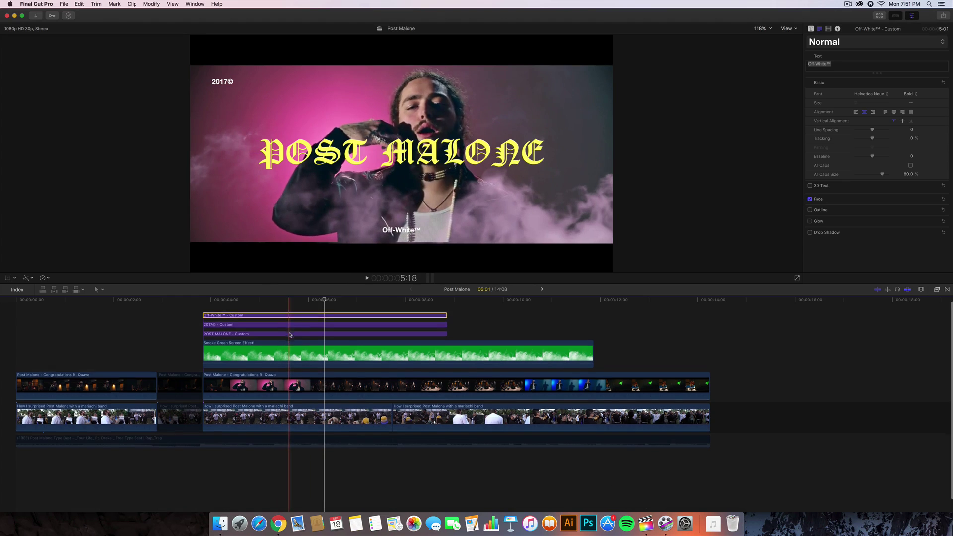
{"action": "scroll", "coordinate": [287, 332], "scroll_direction": "up", "scroll_amount": 1}
{"action": "key", "text": "super+v"}
{"action": "left_click", "coordinate": [206, 317]}
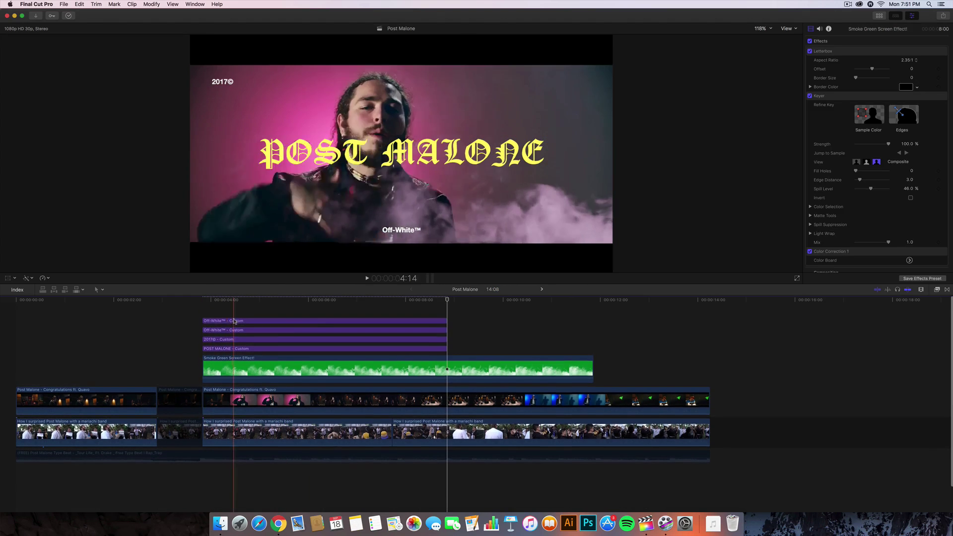
{"action": "left_click_drag", "start_coordinate": [420, 230], "coordinate": [314, 191]}
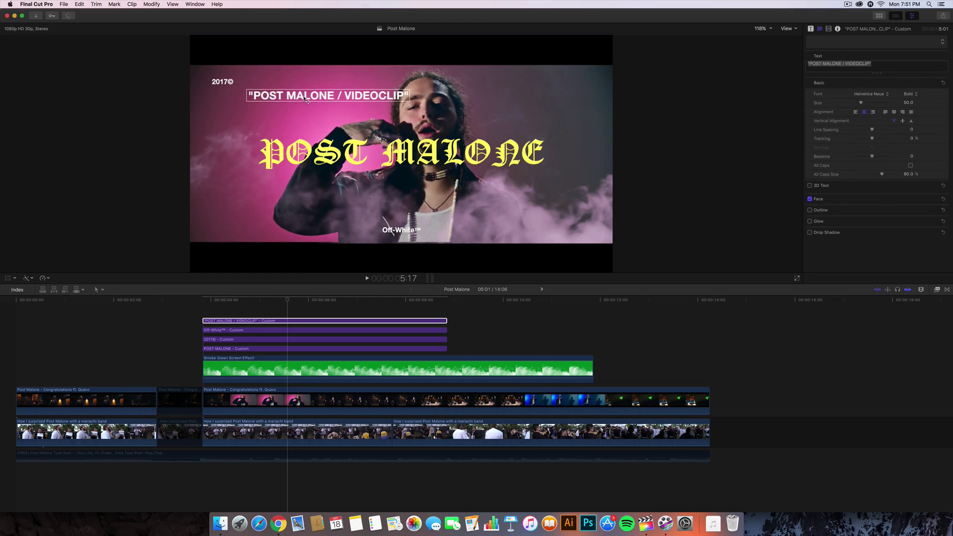
{"action": "left_click_drag", "start_coordinate": [304, 97], "coordinate": [309, 94]}
- Following the Chrome reference, change the upper Off-White™ copy to "POST MALONE / VIDEOCLIP" in quotation marks, at size 42, between 2017© and the main title
{"action": "left_click", "coordinate": [286, 529]}
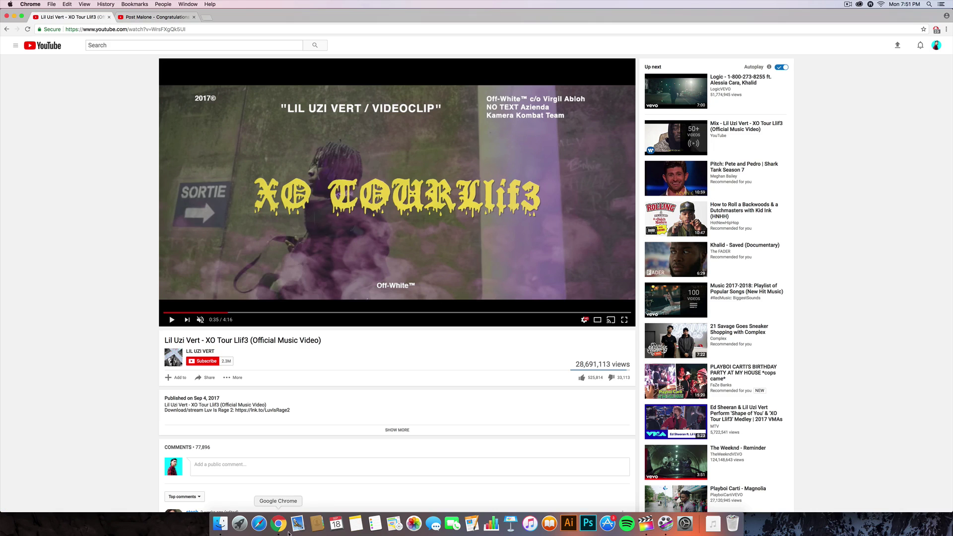
{"action": "left_click", "coordinate": [646, 524]}
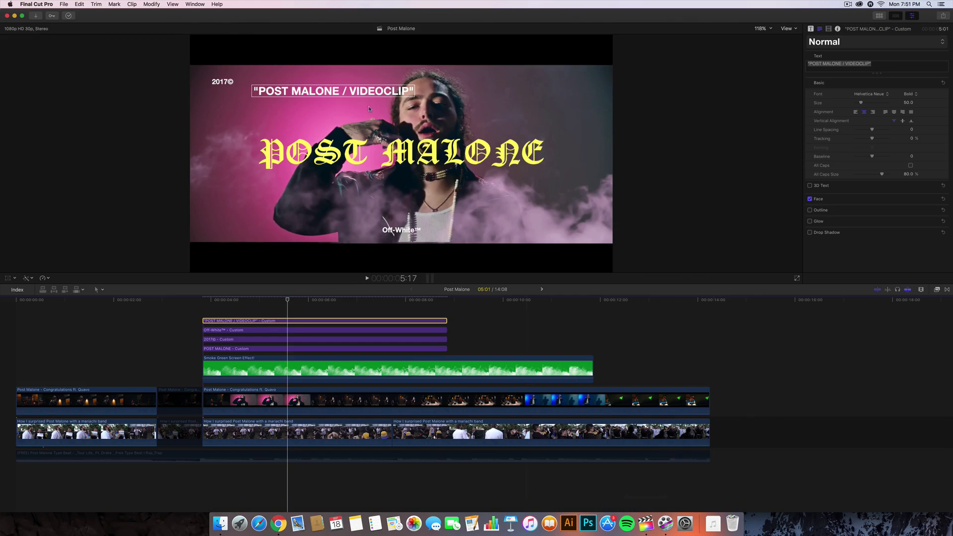
{"action": "left_click_drag", "start_coordinate": [359, 96], "coordinate": [369, 100]}
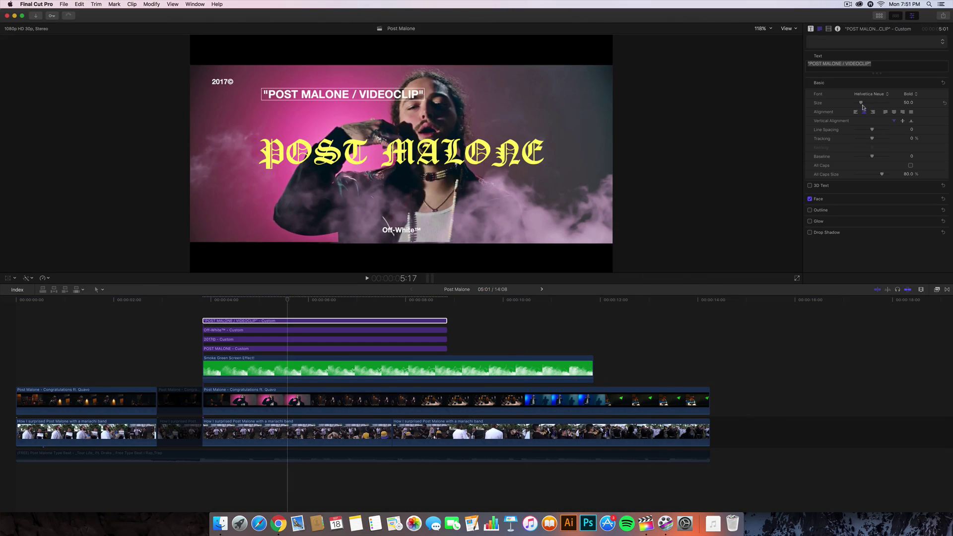
{"action": "left_click_drag", "start_coordinate": [863, 106], "coordinate": [858, 105]}
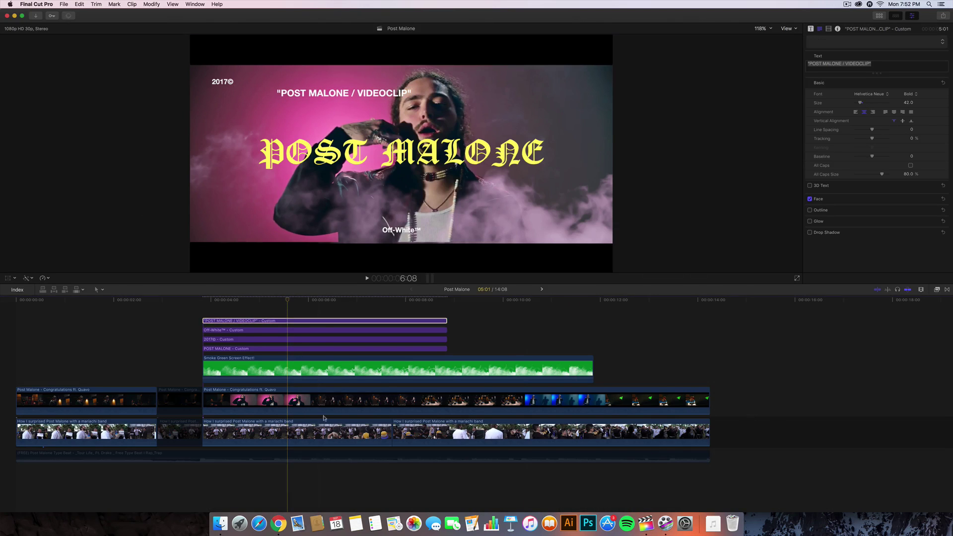
- Duplicate the "POST MALONE / VIDEOCLIP" title above itself, check the reference's three credit lines in Chrome, and return to Final Cut Pro
{"action": "left_click", "coordinate": [249, 322]}
{"action": "key", "text": "super+c"}
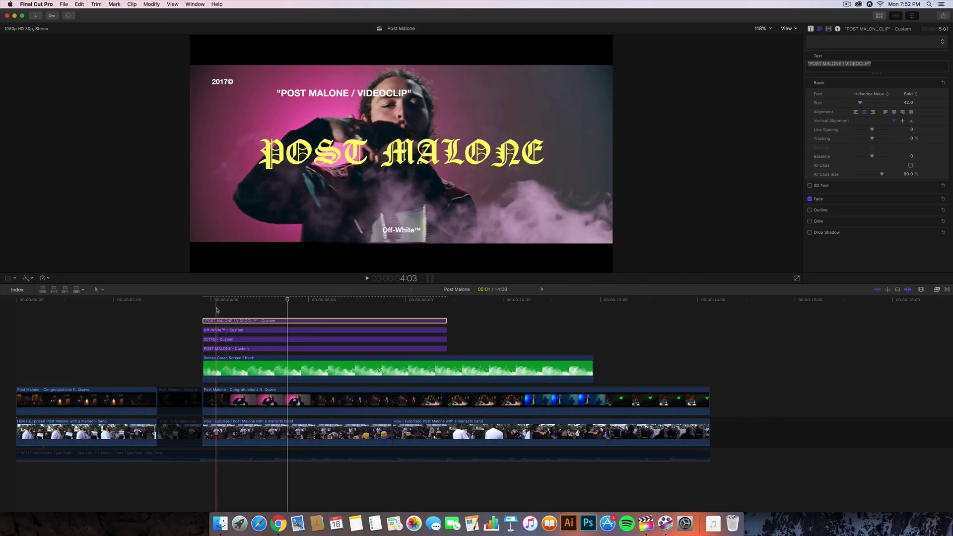
{"action": "key", "text": "alt+v"}
{"action": "left_click", "coordinate": [235, 306]}
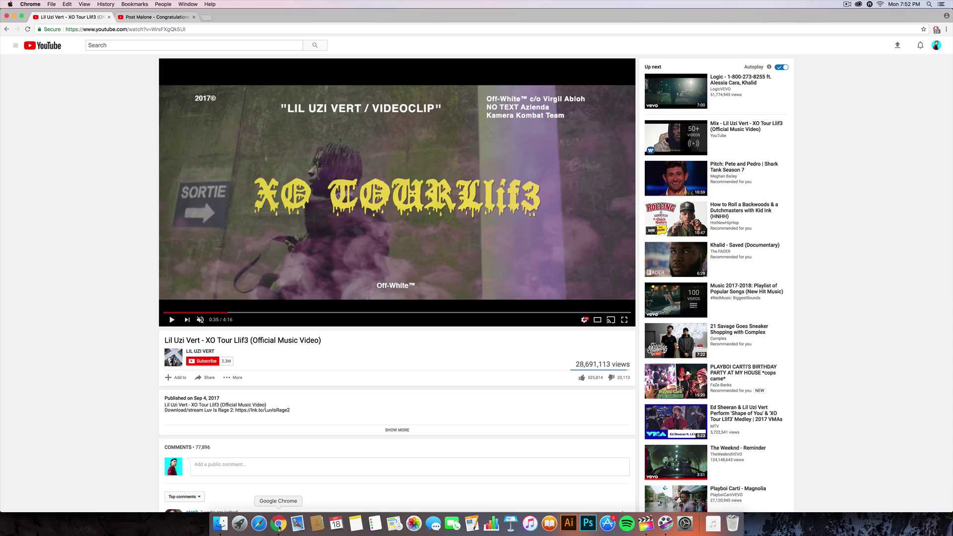
{"action": "left_click", "coordinate": [279, 524]}
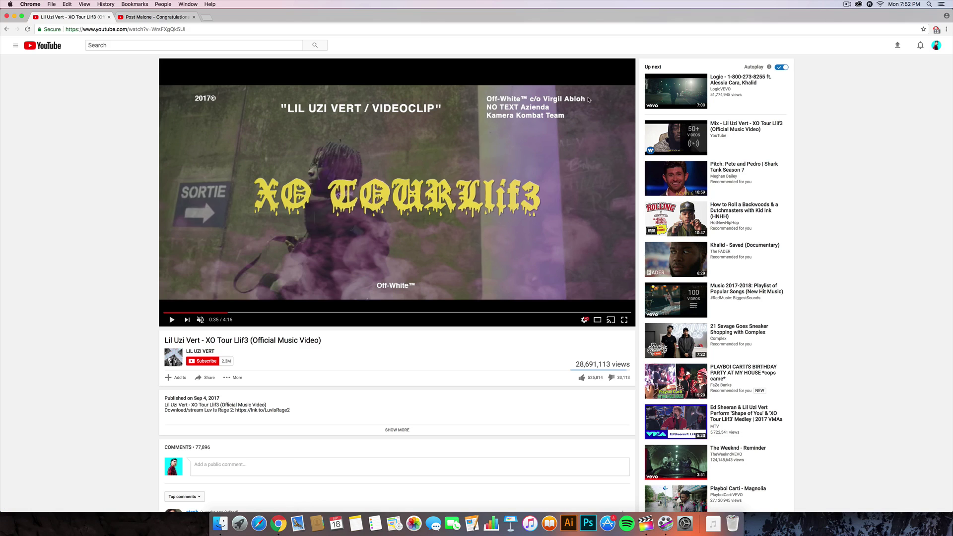
{"action": "left_click", "coordinate": [646, 524]}
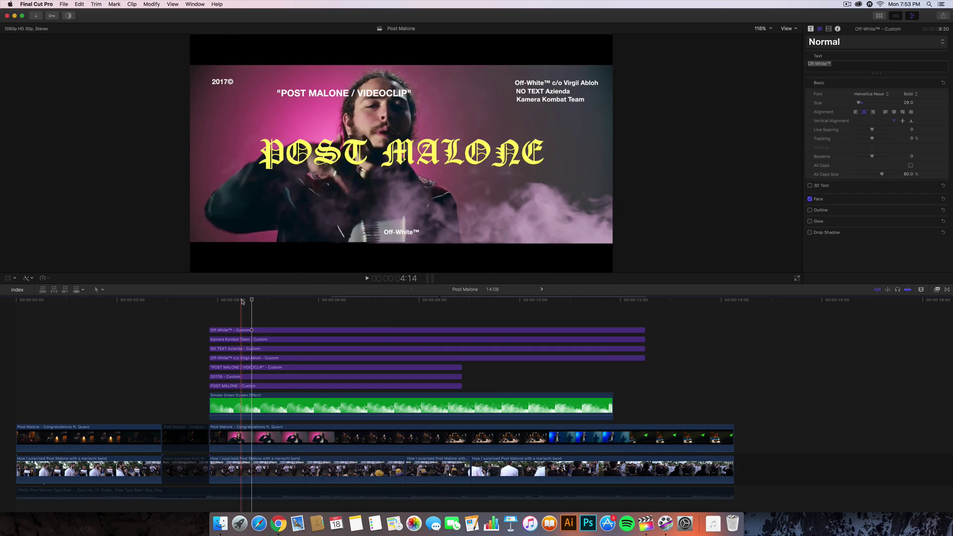
- Review the finished title layout by scrubbing between about 4 and 6 seconds, then enable the background music clip and play the sequence
{"action": "left_click_drag", "start_coordinate": [252, 300], "coordinate": [302, 299]}
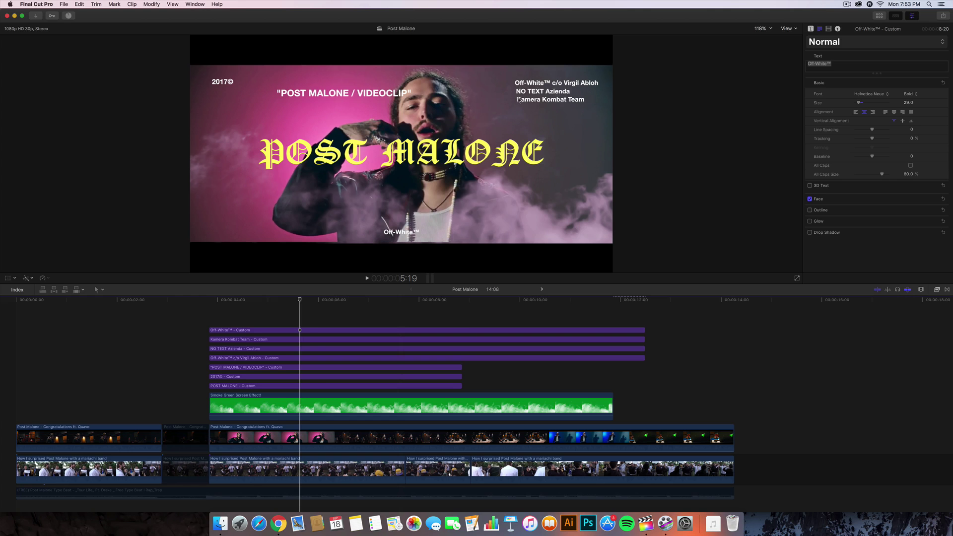
{"action": "left_click", "coordinate": [234, 300]}
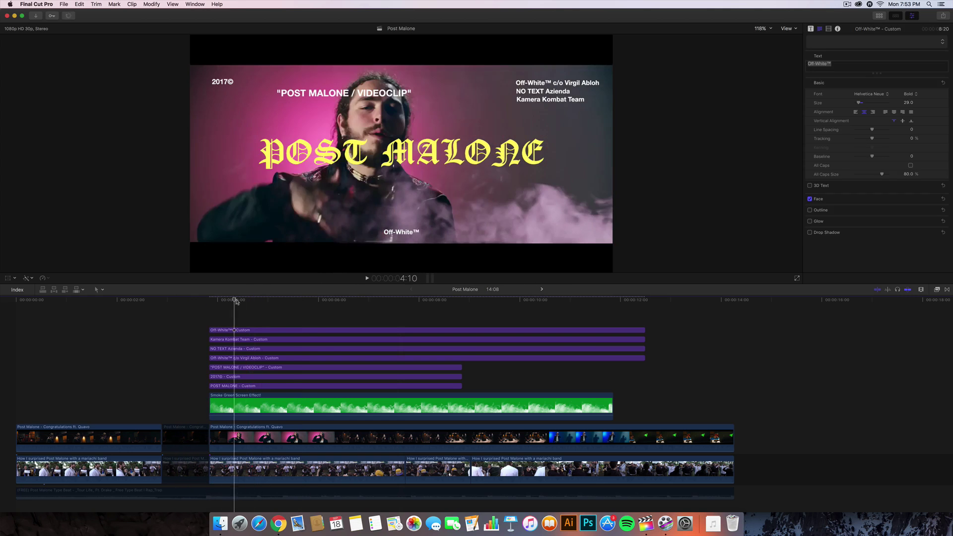
{"action": "left_click_drag", "start_coordinate": [236, 301], "coordinate": [188, 308]}
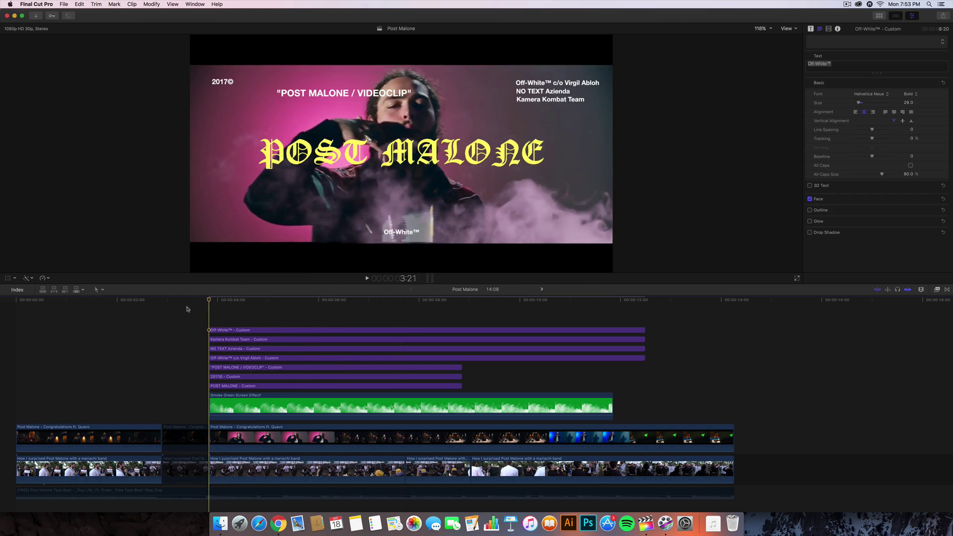
{"action": "left_click", "coordinate": [170, 493]}
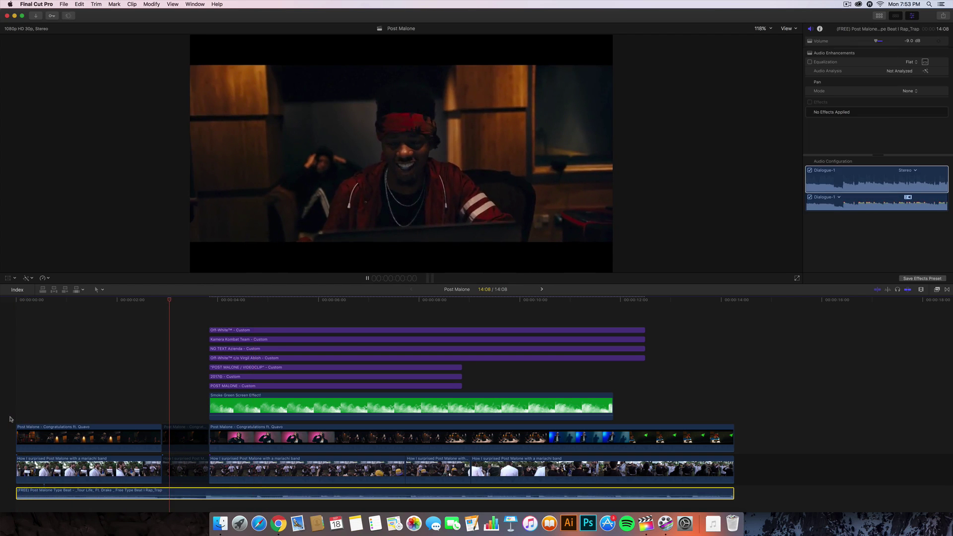
{"action": "key", "text": "space"}
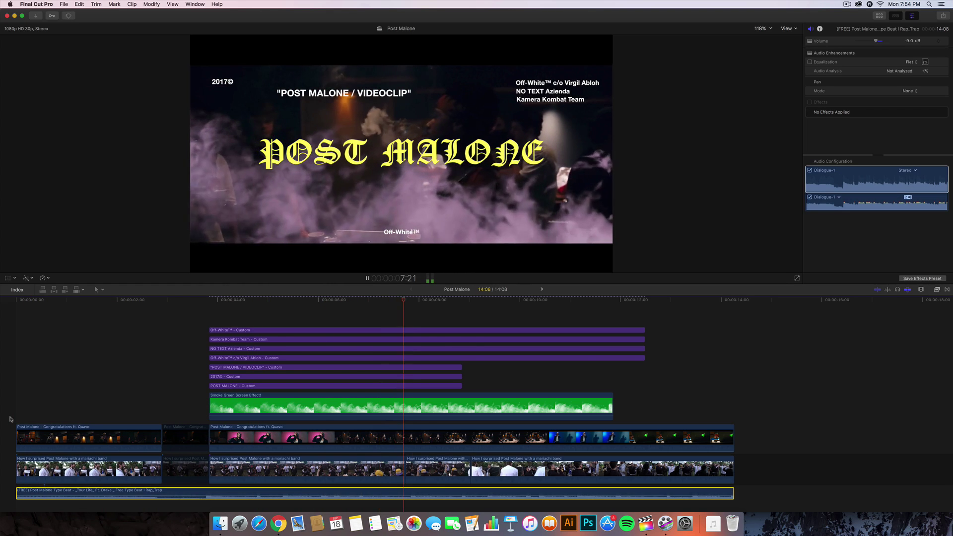
{"action": "left_click", "coordinate": [481, 300]}
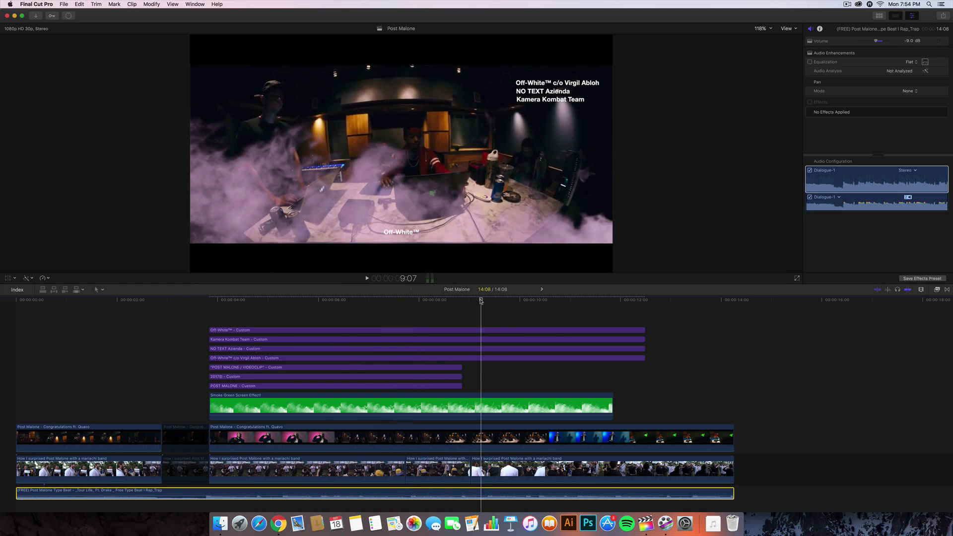
- Combine the six white credit titles above the yellow POST MALONE title into one new compound clip, keeping the default name
{"action": "left_click_drag", "start_coordinate": [476, 300], "coordinate": [486, 359]}
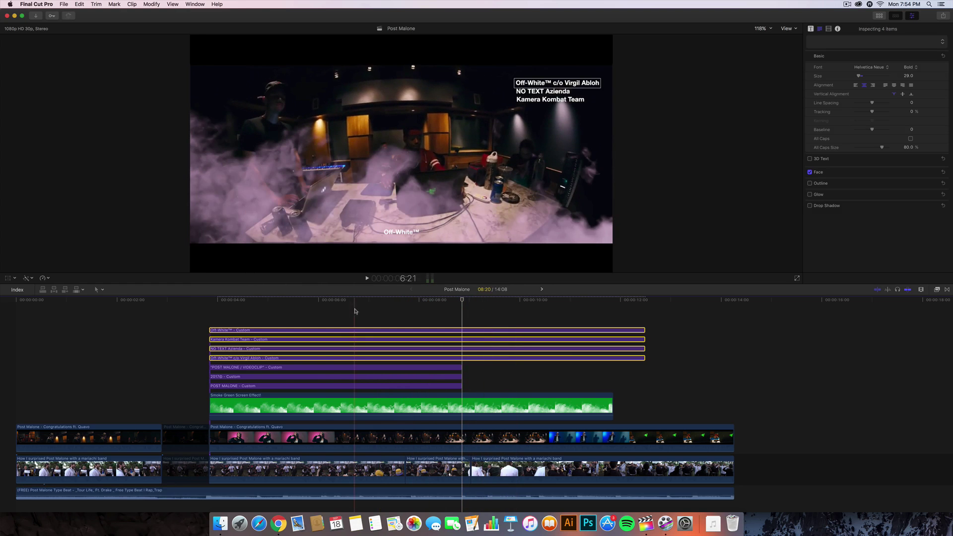
{"action": "left_click", "coordinate": [330, 313]}
{"action": "left_click_drag", "start_coordinate": [475, 315], "coordinate": [396, 327]}
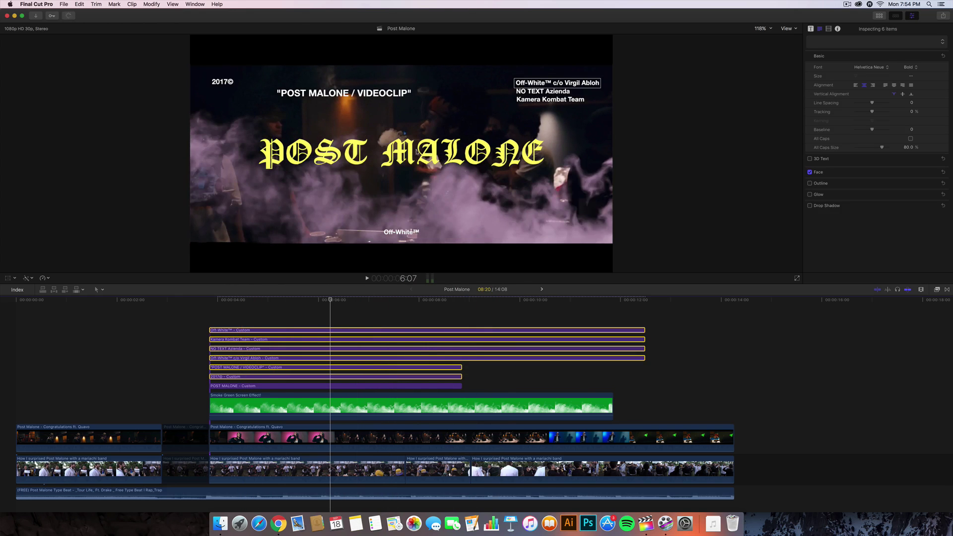
{"action": "right_click", "coordinate": [378, 332]}
{"action": "left_click", "coordinate": [402, 333]}
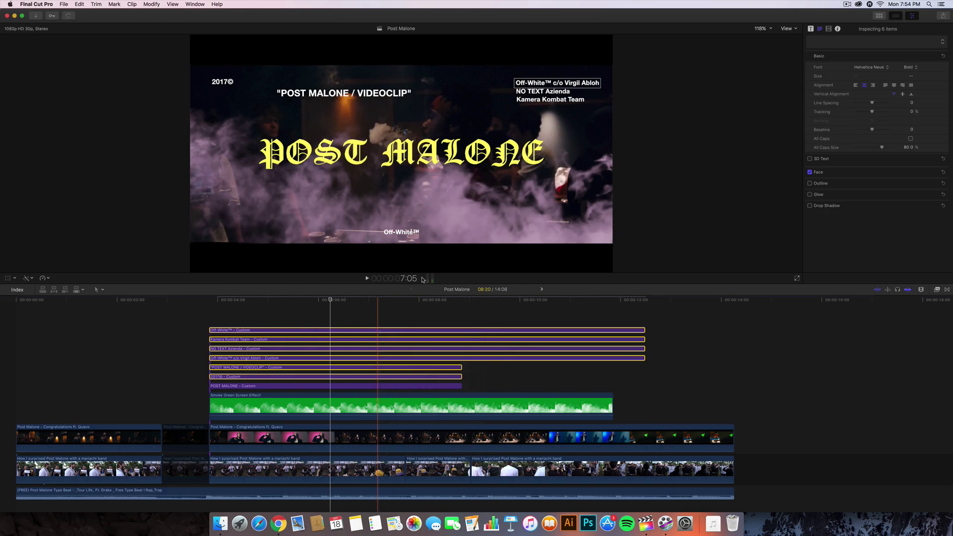
{"action": "left_click", "coordinate": [583, 57]}
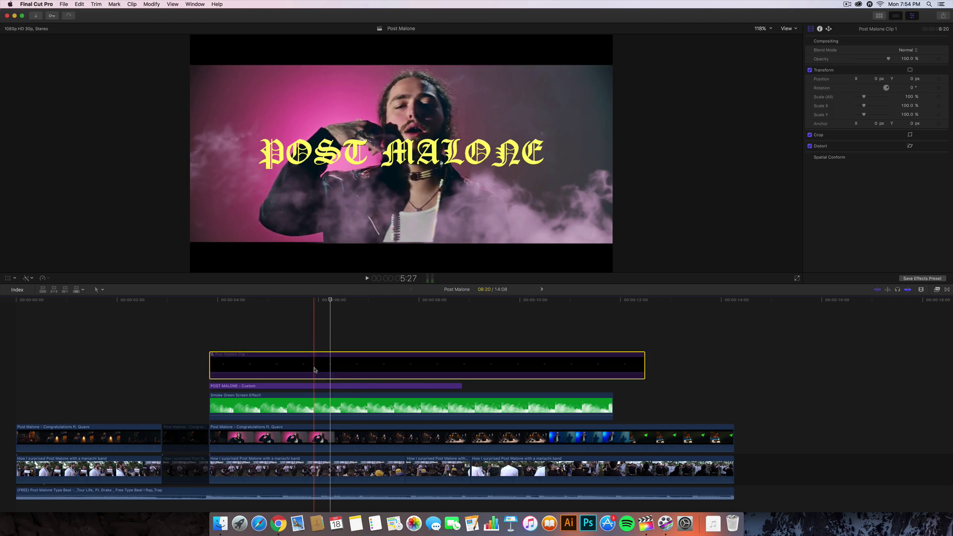
- Add Cross Dissolve transitions to both ends of the yellow POST MALONE title
{"action": "left_click", "coordinate": [462, 301]}
{"action": "left_click", "coordinate": [416, 387]}
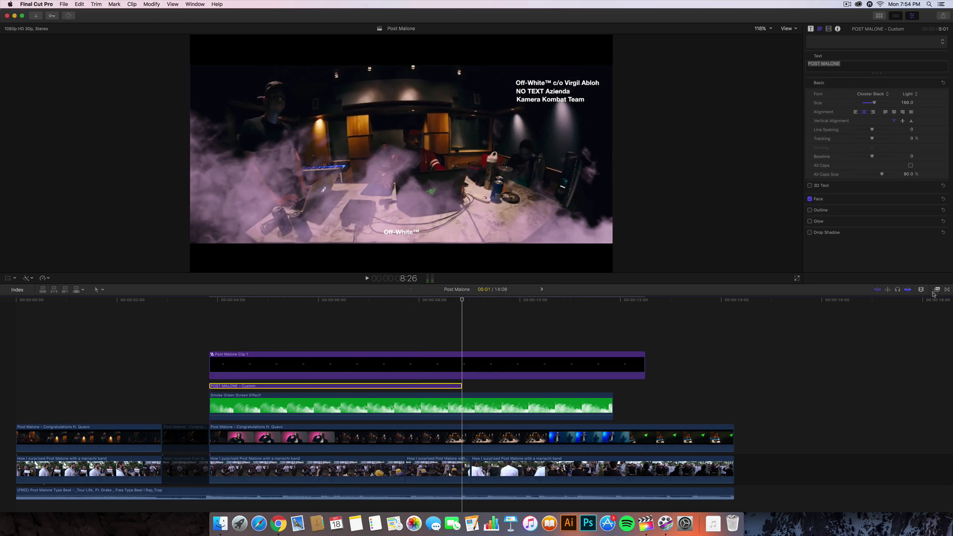
{"action": "left_click", "coordinate": [936, 291]}
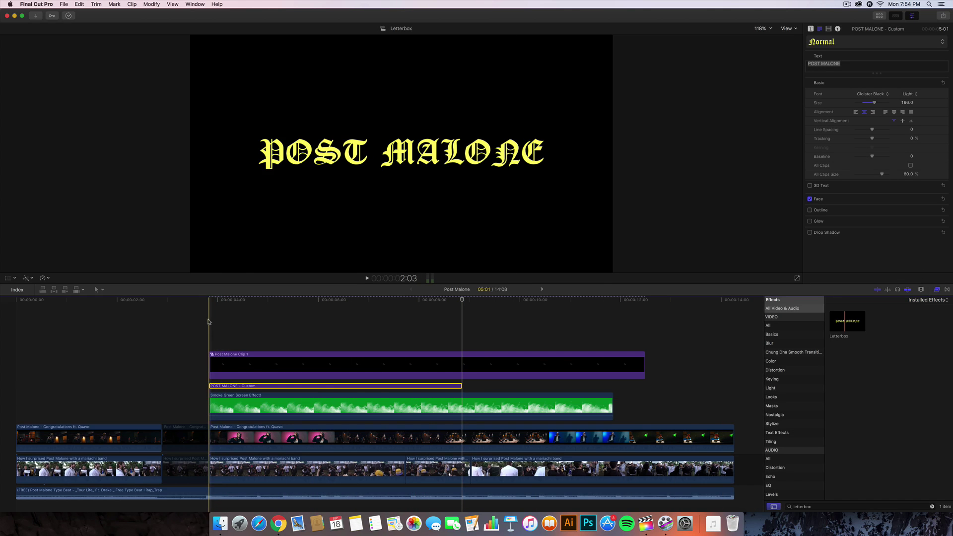
{"action": "left_click", "coordinate": [946, 290]}
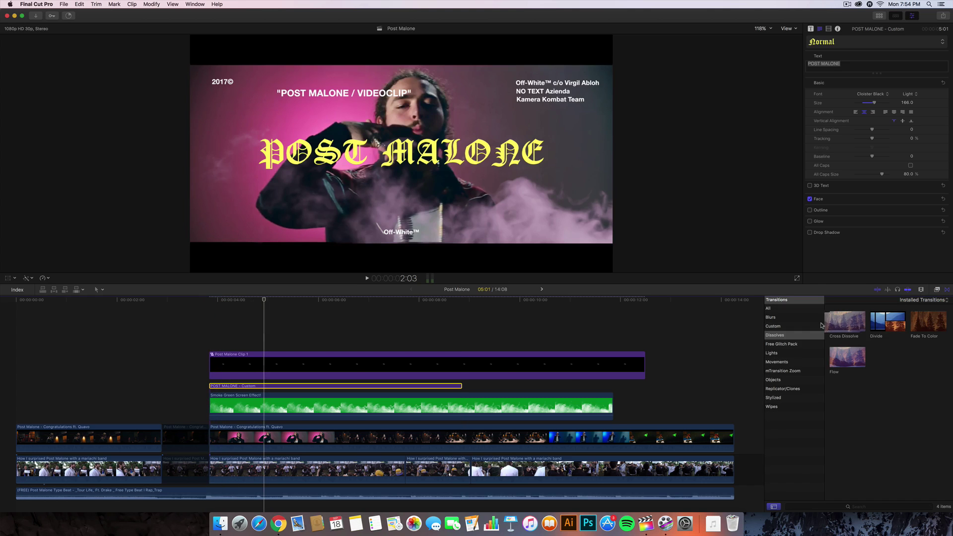
{"action": "left_click_drag", "start_coordinate": [844, 321], "coordinate": [466, 383]}
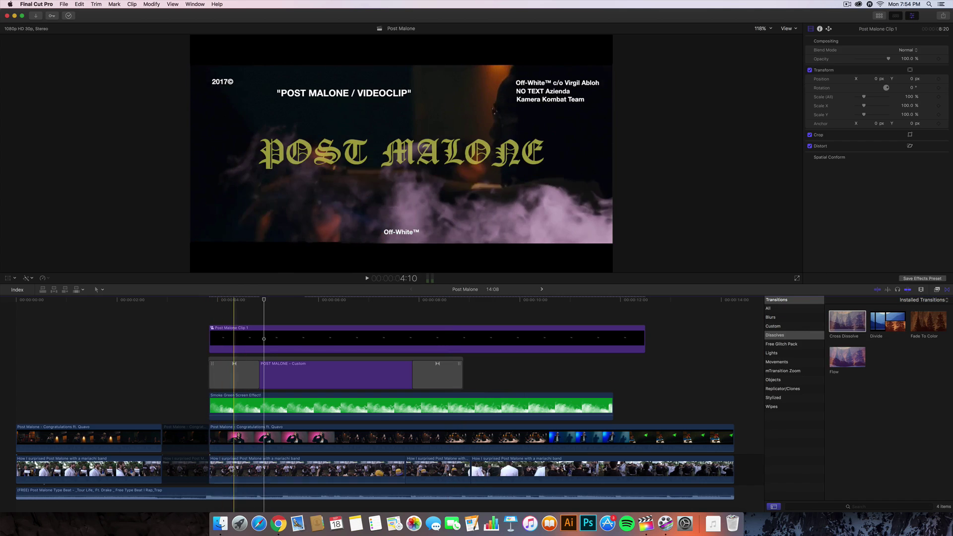
- Disable the background music clip and preview the yellow title's fade-in
{"action": "left_click", "coordinate": [217, 490]}
{"action": "left_click", "coordinate": [216, 490]}
{"action": "key", "text": "v"}
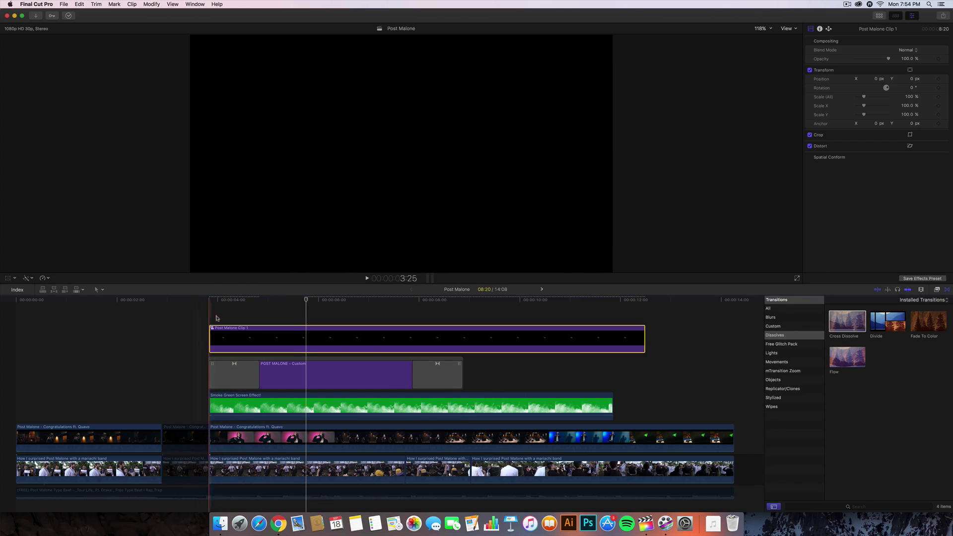
{"action": "key", "text": "space"}
{"action": "key", "text": "space"}
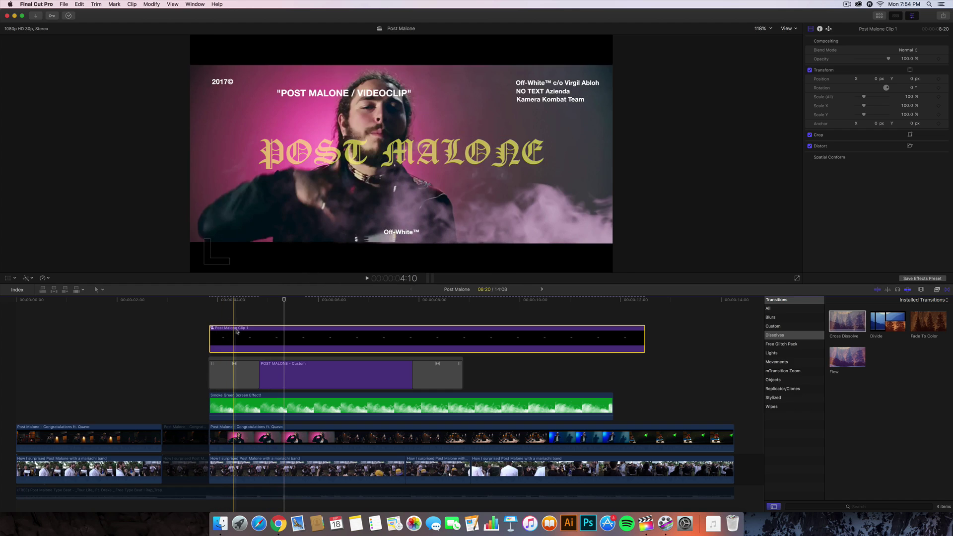
- Add Cross Dissolve transitions to both ends of the green-screen smoke clip and play back the fades
{"action": "left_click", "coordinate": [235, 407]}
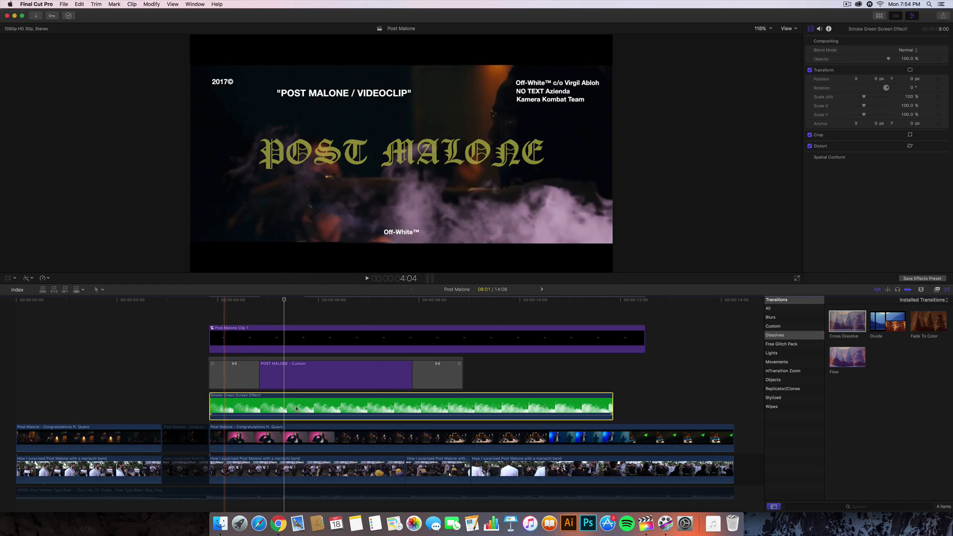
{"action": "left_click_drag", "start_coordinate": [847, 355], "coordinate": [437, 403]}
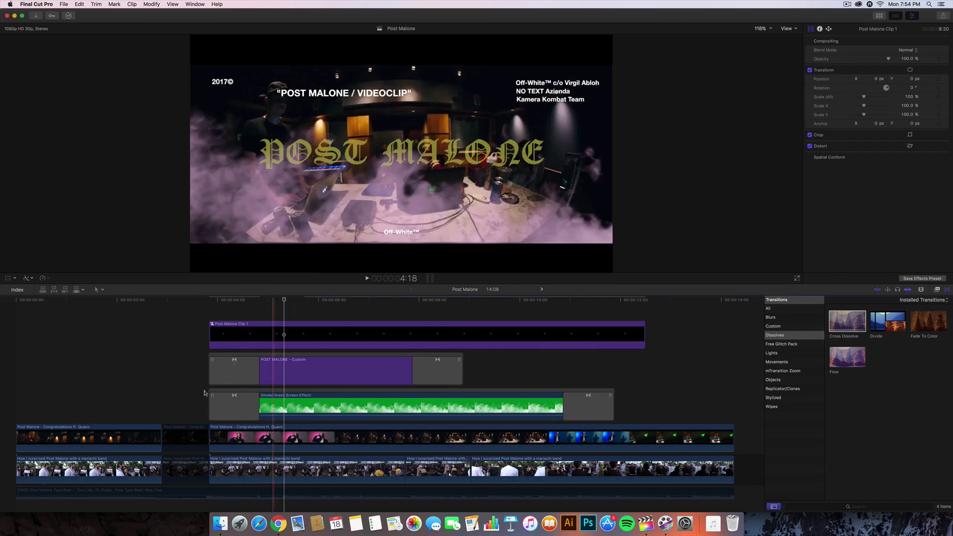
{"action": "key", "text": "space"}
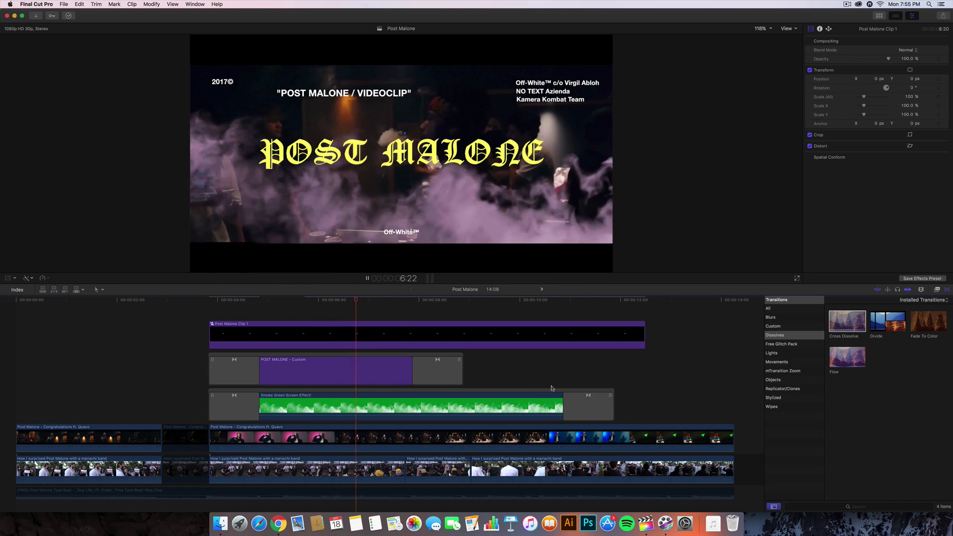
{"action": "key", "text": "space"}
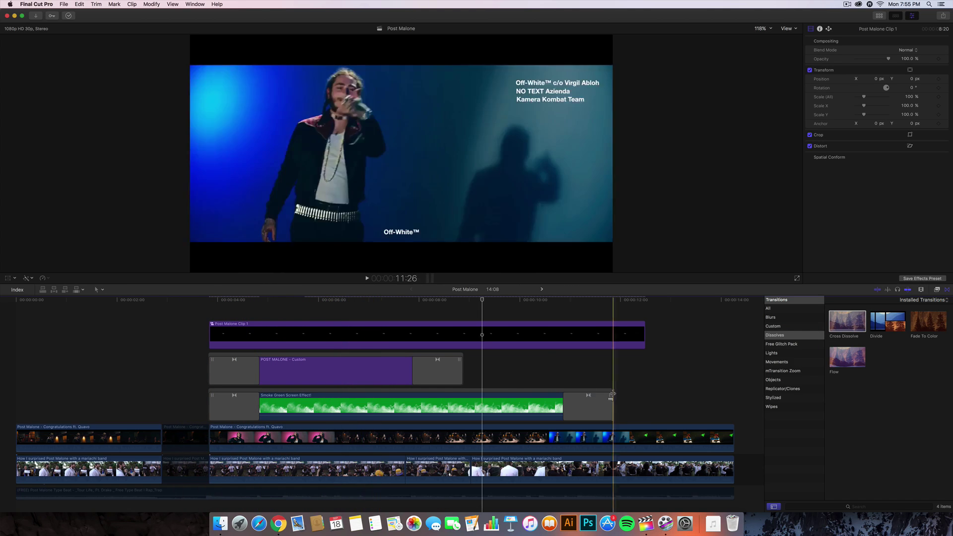
- Shorten the smoke clip so it ends together with the yellow title, and scrub past the fade-out to check it
{"action": "left_click_drag", "start_coordinate": [612, 395], "coordinate": [461, 392]}
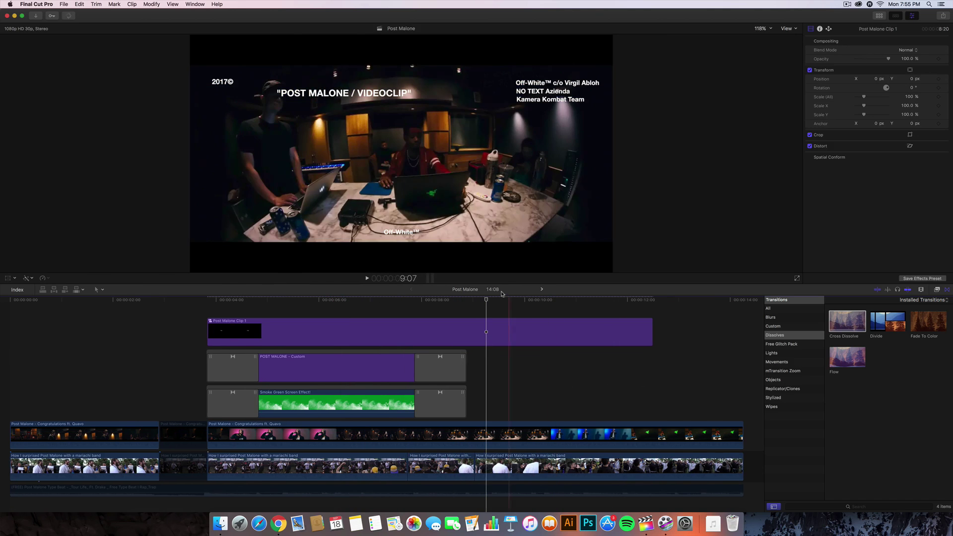
{"action": "left_click_drag", "start_coordinate": [521, 300], "coordinate": [570, 302]}
{"action": "scroll", "coordinate": [566, 302], "scroll_direction": "right", "scroll_amount": 3}
{"action": "left_click_drag", "start_coordinate": [509, 303], "coordinate": [466, 299]}
{"action": "left_click", "coordinate": [476, 332]}
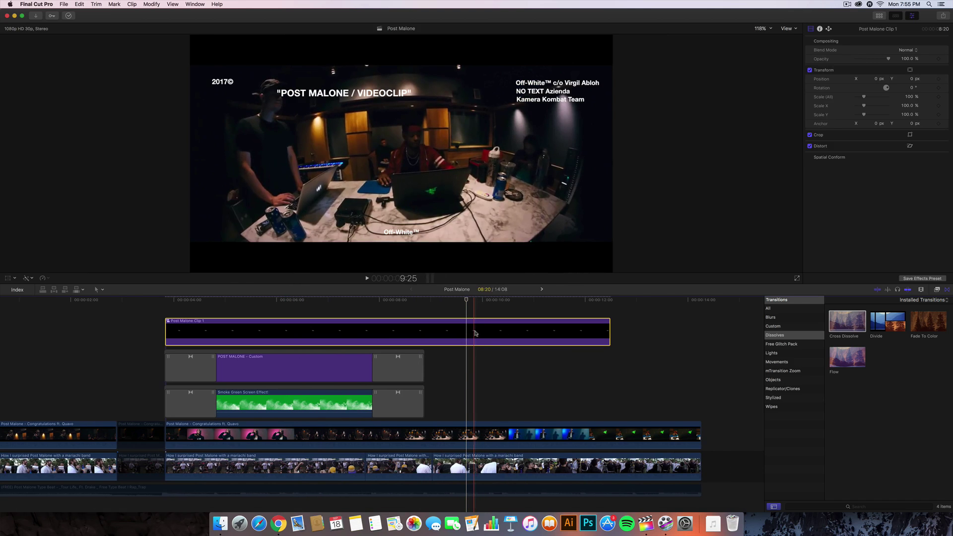
- Enable the background music clip and play from the yellow title's fade-out to find where the credits should cut
{"action": "left_click", "coordinate": [457, 493]}
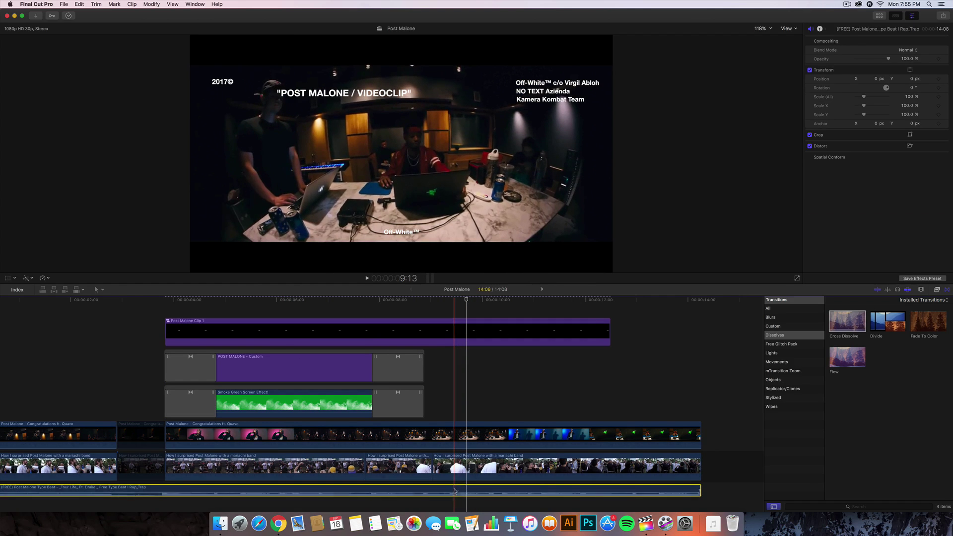
{"action": "left_click", "coordinate": [436, 300]}
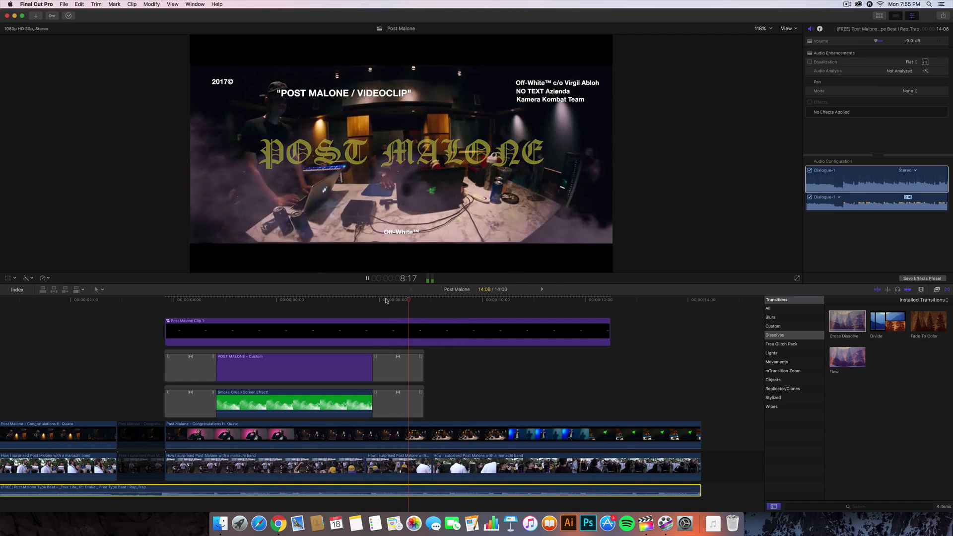
{"action": "key", "text": "space"}
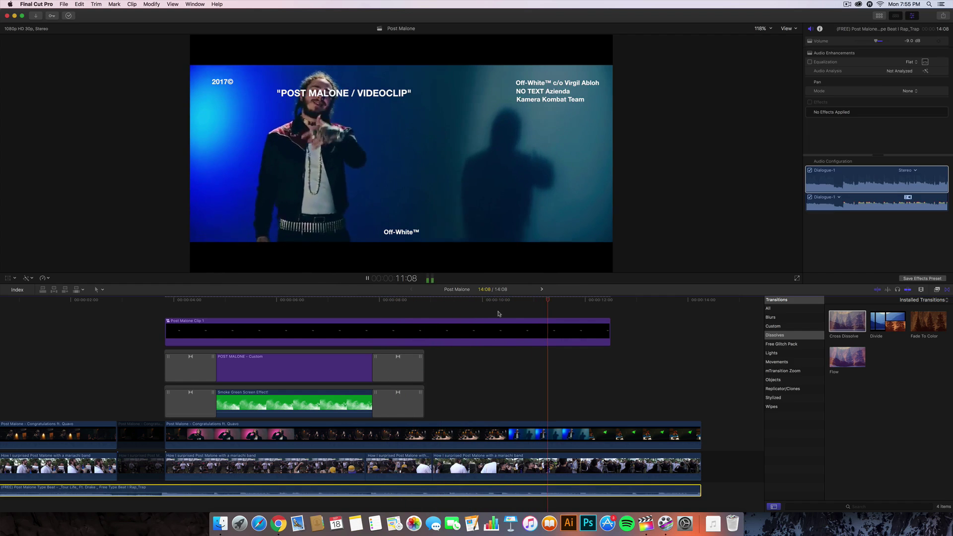
{"action": "left_click", "coordinate": [438, 309]}
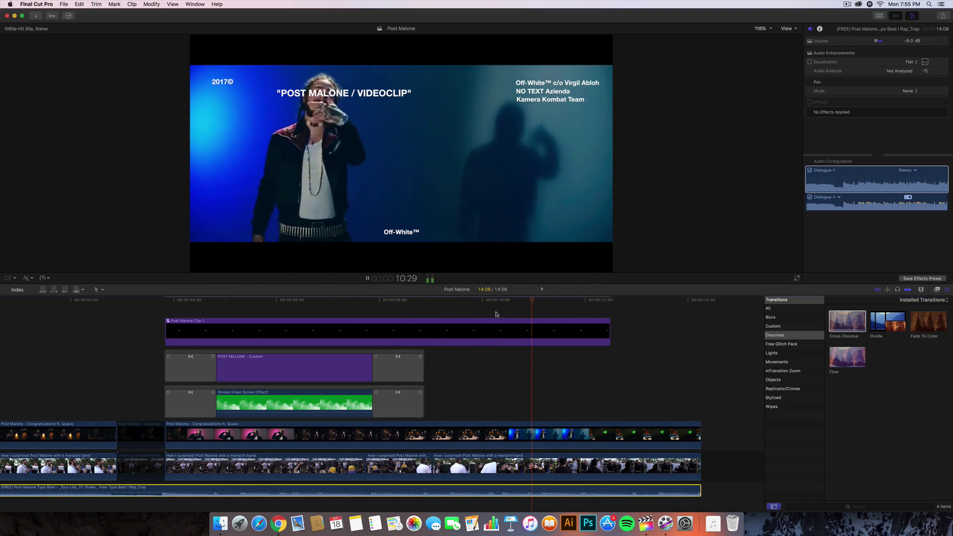
- Stop playback and split the credits compound clip at 11:12 with the Blade tool
{"action": "key", "text": "space"}
{"action": "key", "text": "b"}
{"action": "left_click", "coordinate": [554, 327]}
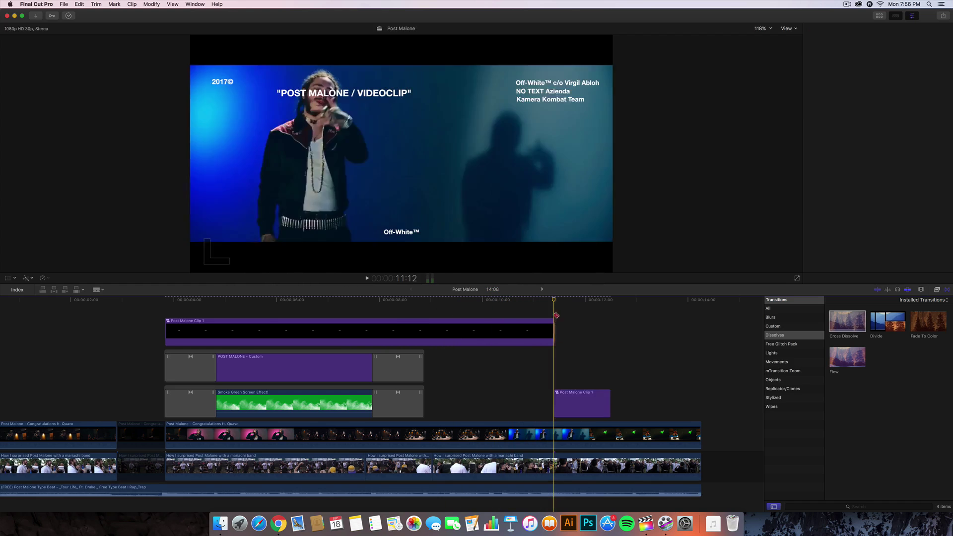
- Split the compound clip's remaining end section into many tiny slices, one frame long at first and wider toward the end
{"action": "key", "text": "super+equal"}
{"action": "key", "text": "super+equal"}
{"action": "scroll", "coordinate": [534, 357], "scroll_direction": "right", "scroll_amount": 6}
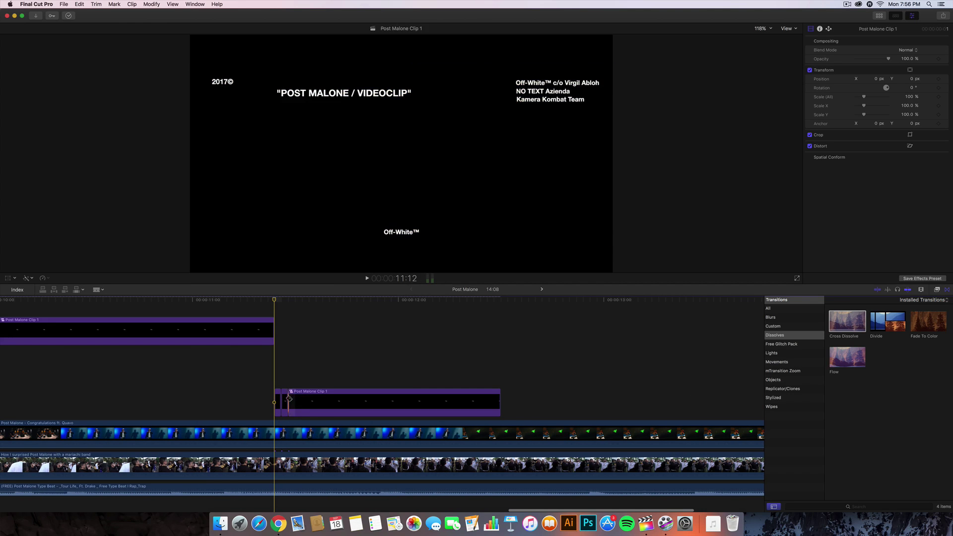
{"action": "left_click", "coordinate": [304, 398]}
{"action": "left_click", "coordinate": [311, 398]}
{"action": "left_click", "coordinate": [318, 399]}
{"action": "left_click", "coordinate": [325, 399]}
{"action": "left_click", "coordinate": [332, 398]}
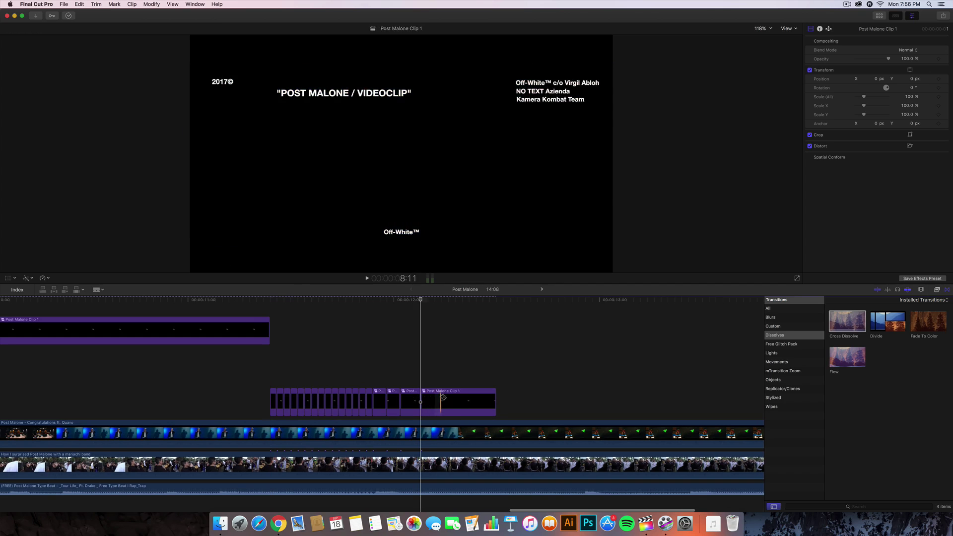
{"action": "left_click", "coordinate": [461, 399]}
{"action": "left_click", "coordinate": [481, 398]}
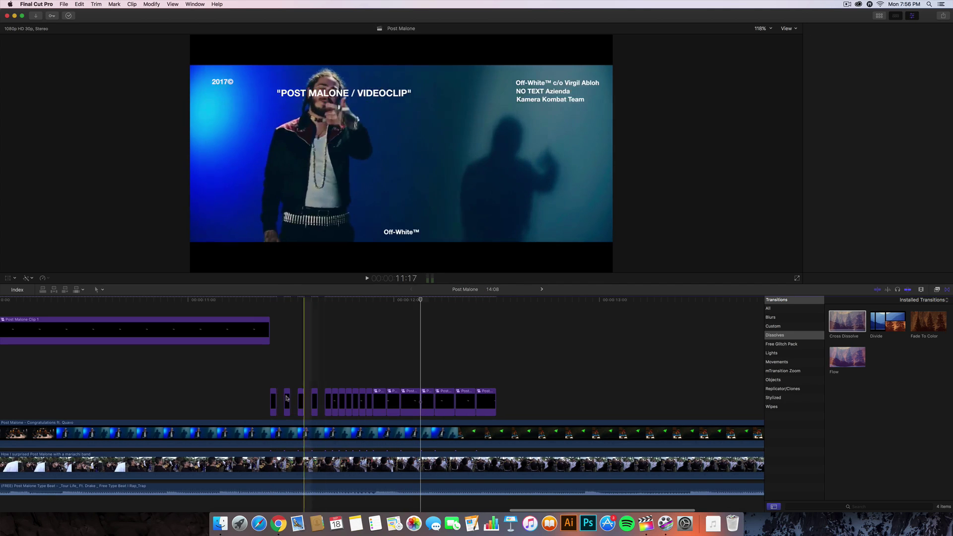
- Delete every second slice of the end section so the credits flicker out, and play back the result from about 10 seconds
{"action": "left_click", "coordinate": [335, 397]}
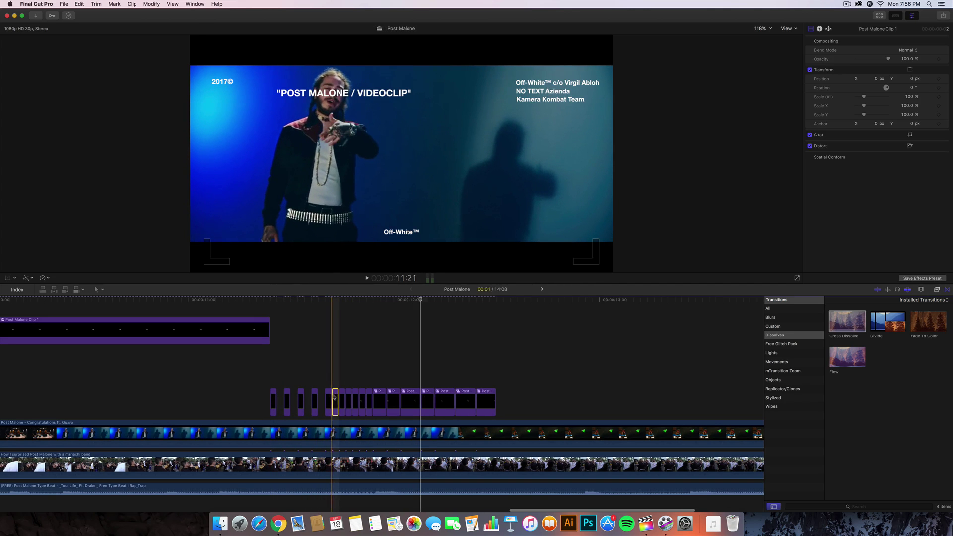
{"action": "key", "text": "Delete"}
{"action": "left_click", "coordinate": [349, 397]}
{"action": "key", "text": "Delete"}
{"action": "left_click", "coordinate": [363, 397]}
{"action": "key", "text": "Delete"}
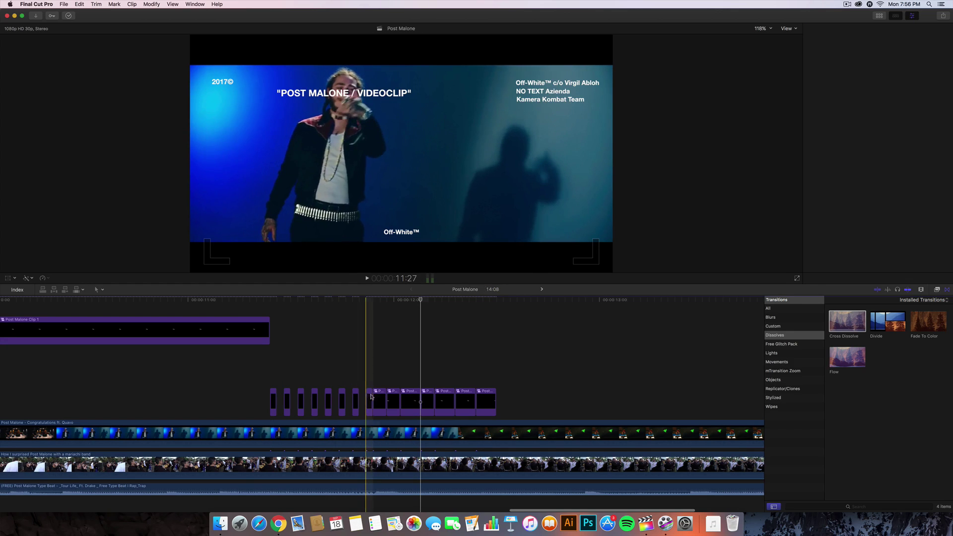
{"action": "left_click", "coordinate": [377, 398]}
{"action": "key", "text": "Delete"}
{"action": "left_click", "coordinate": [409, 398]}
{"action": "key", "text": "Delete"}
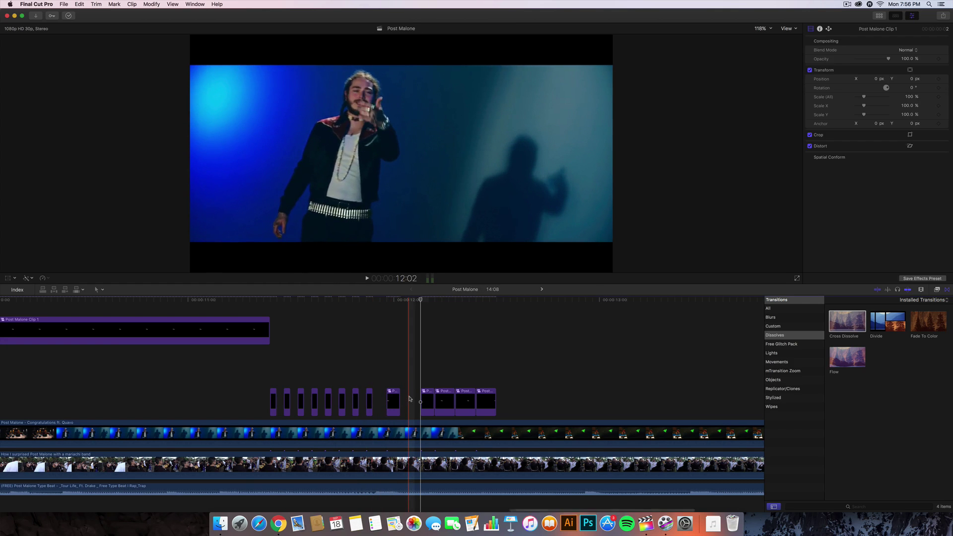
{"action": "left_click", "coordinate": [444, 400]}
{"action": "key", "text": "Delete"}
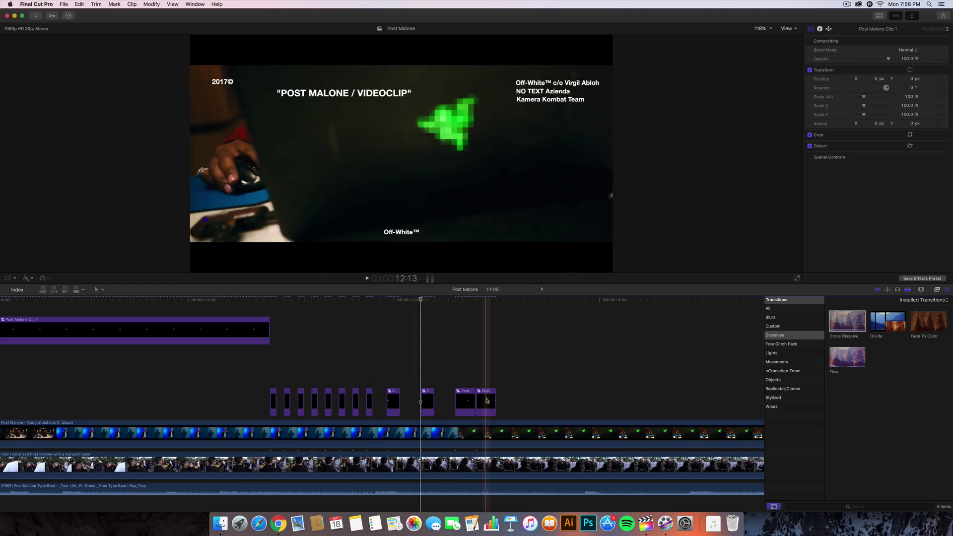
{"action": "left_click", "coordinate": [484, 400]}
{"action": "key", "text": "Delete"}
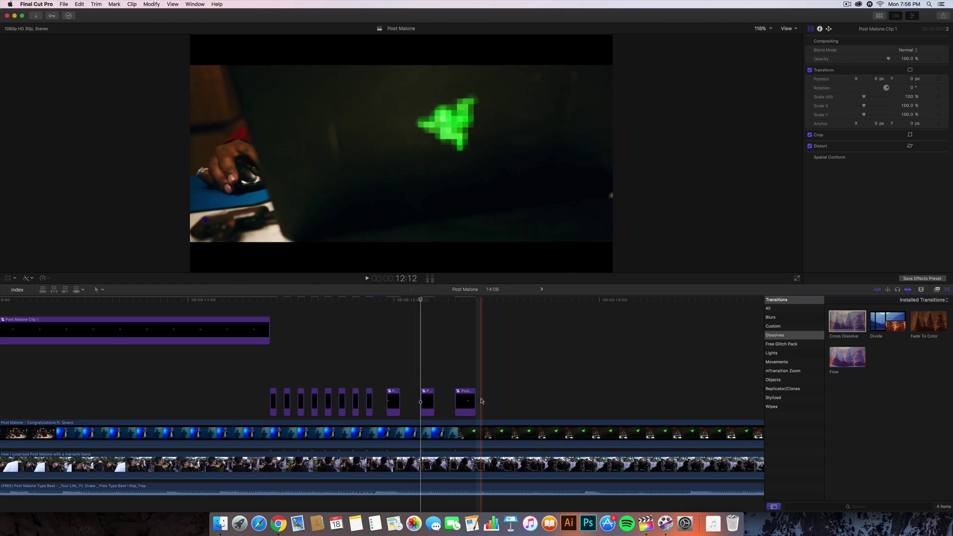
{"action": "scroll", "coordinate": [170, 366], "scroll_direction": "left", "scroll_amount": 3}
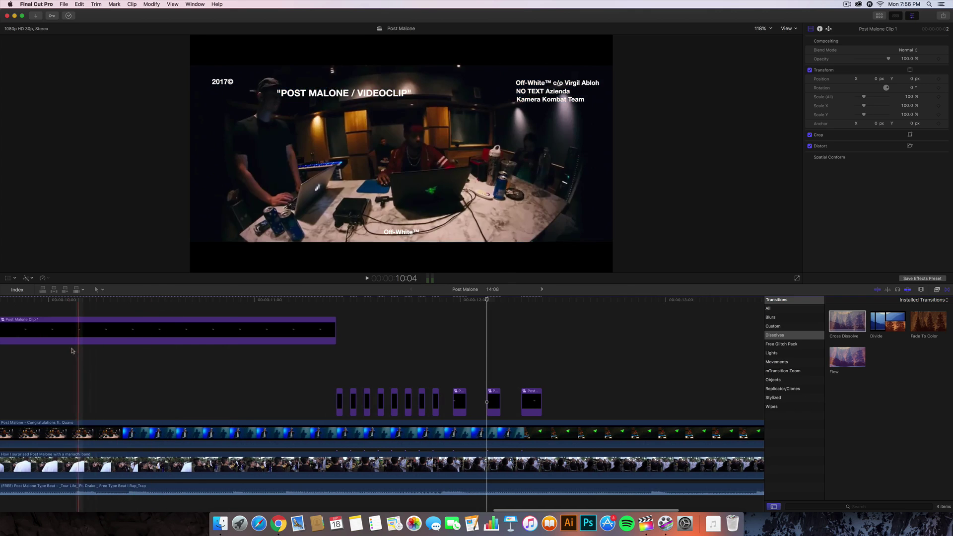
{"action": "key", "text": "space"}
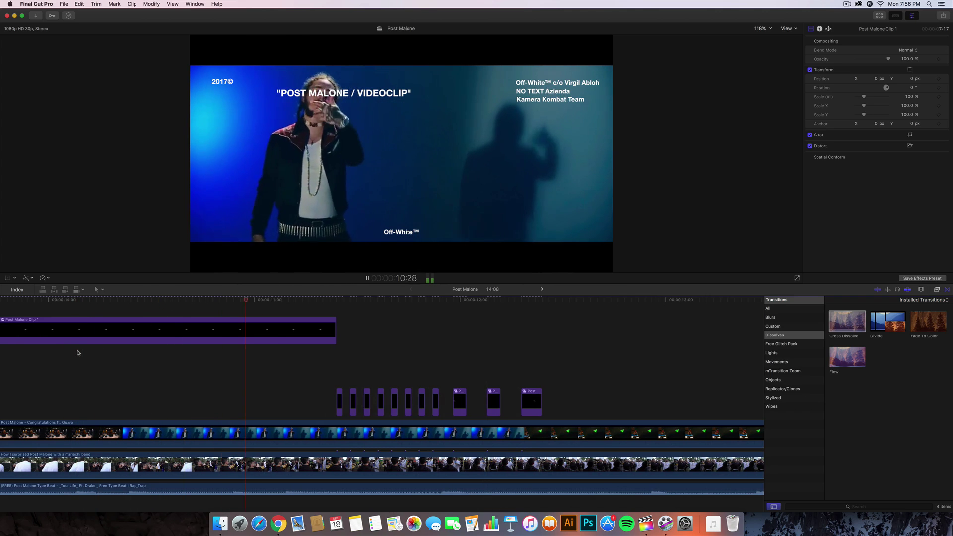
- Stop playback and try to extend the end of the last credits slice by 7 frames or more
{"action": "key", "text": "space"}
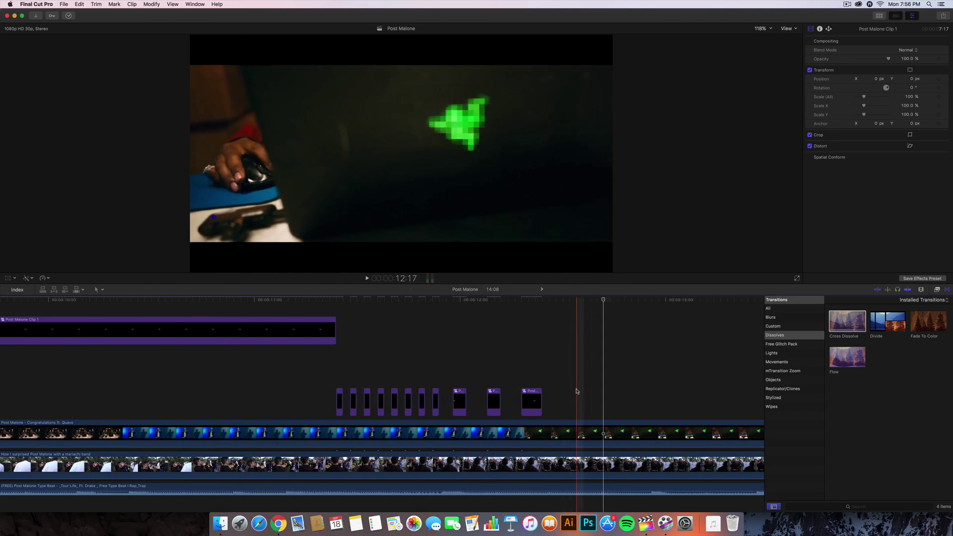
{"action": "key", "text": "super+minus"}
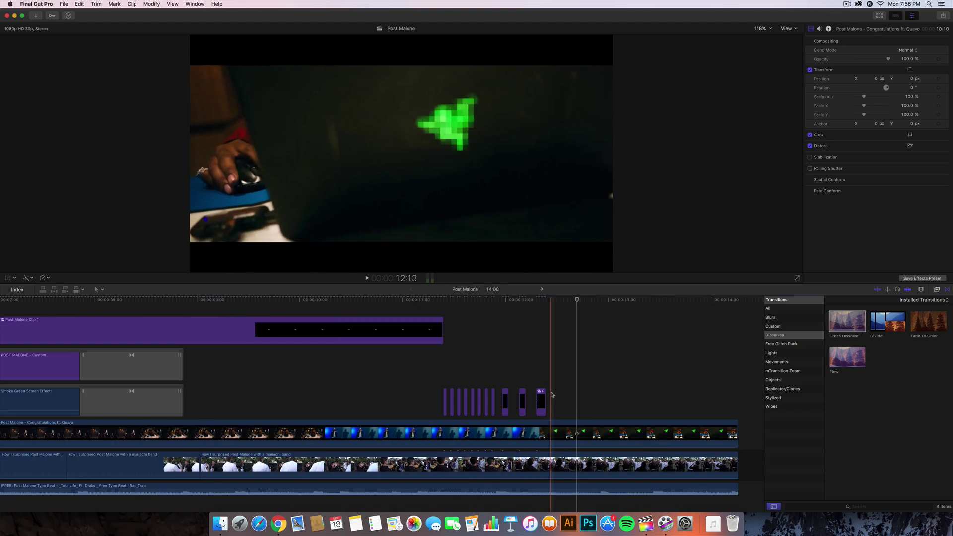
{"action": "left_click_drag", "start_coordinate": [546, 394], "coordinate": [572, 392]}
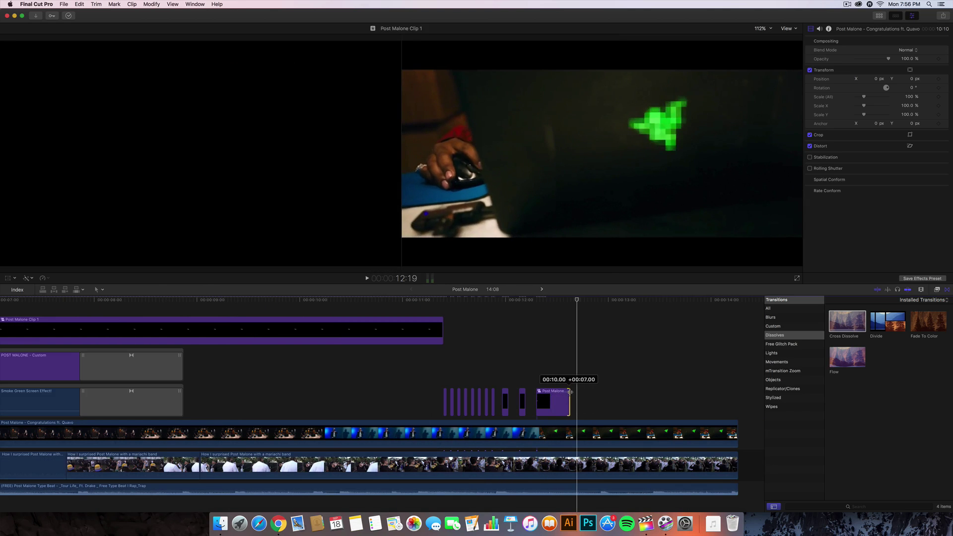
{"action": "left_click_drag", "start_coordinate": [570, 392], "coordinate": [577, 393]}
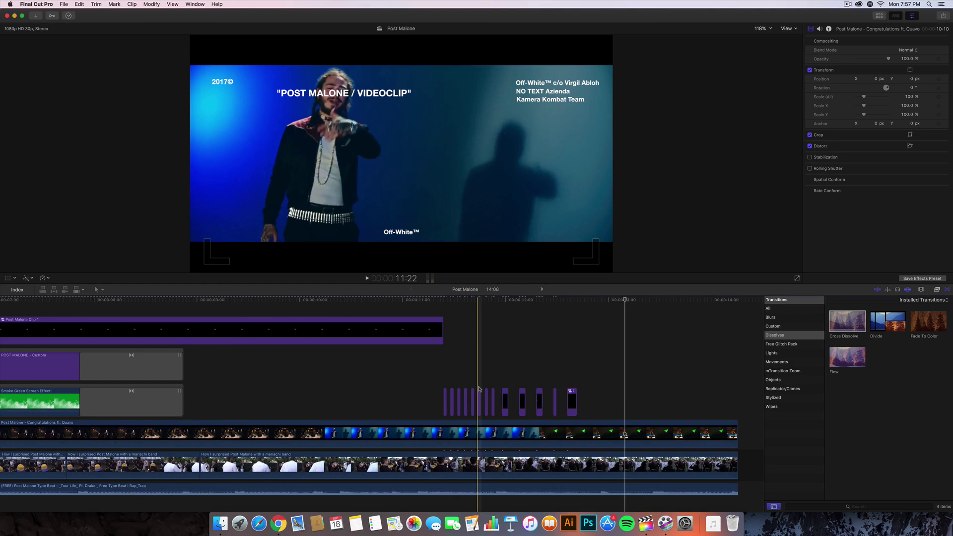
- Fit the whole project in the timeline and scrub back through the yellow title and smoke to about 4 seconds
{"action": "key", "text": "super+minus"}
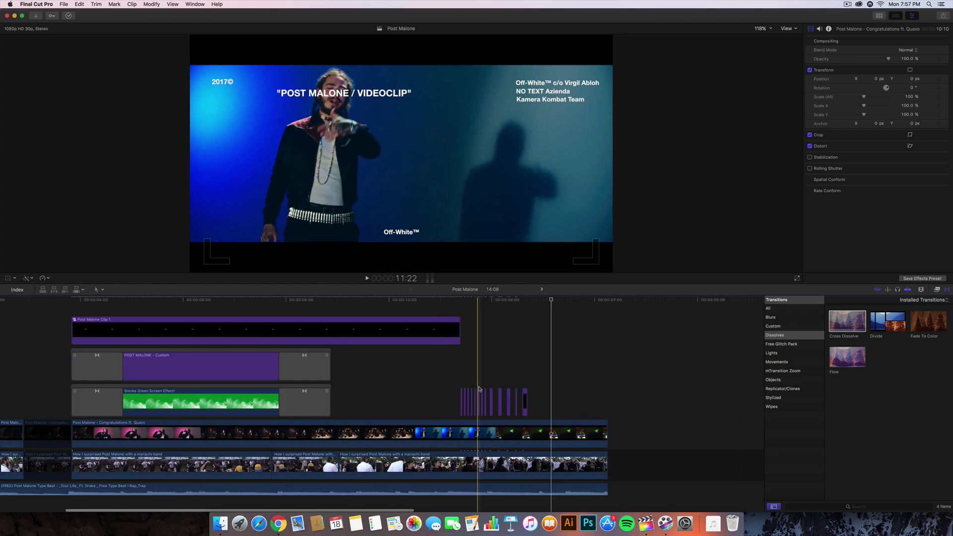
{"action": "key", "text": "shift+z"}
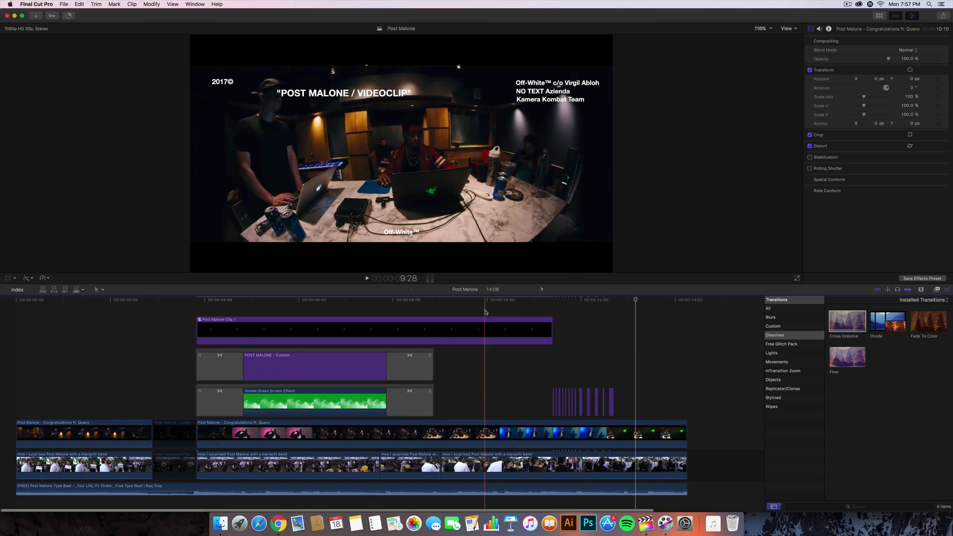
{"action": "left_click_drag", "start_coordinate": [489, 302], "coordinate": [327, 306]}
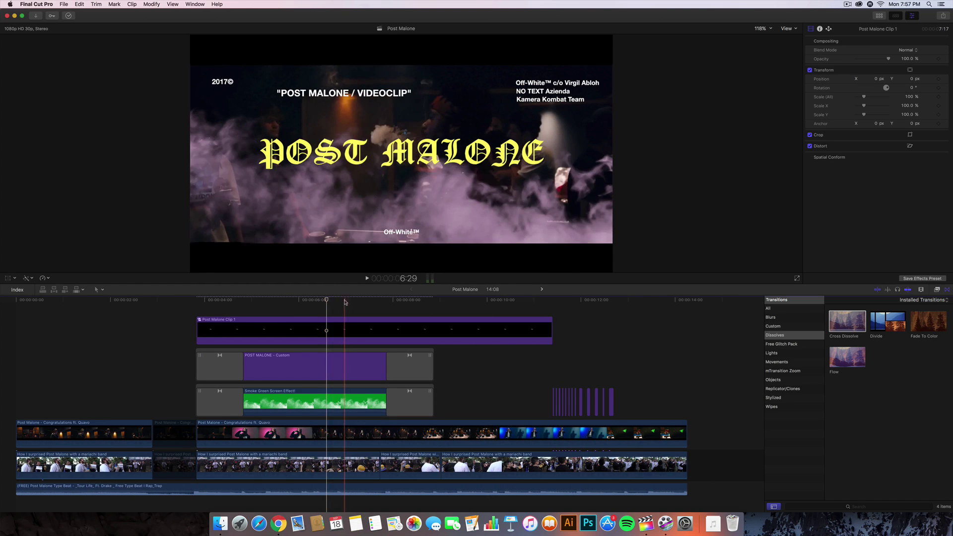
{"action": "left_click", "coordinate": [319, 301]}
{"action": "left_click_drag", "start_coordinate": [286, 300], "coordinate": [215, 302]}
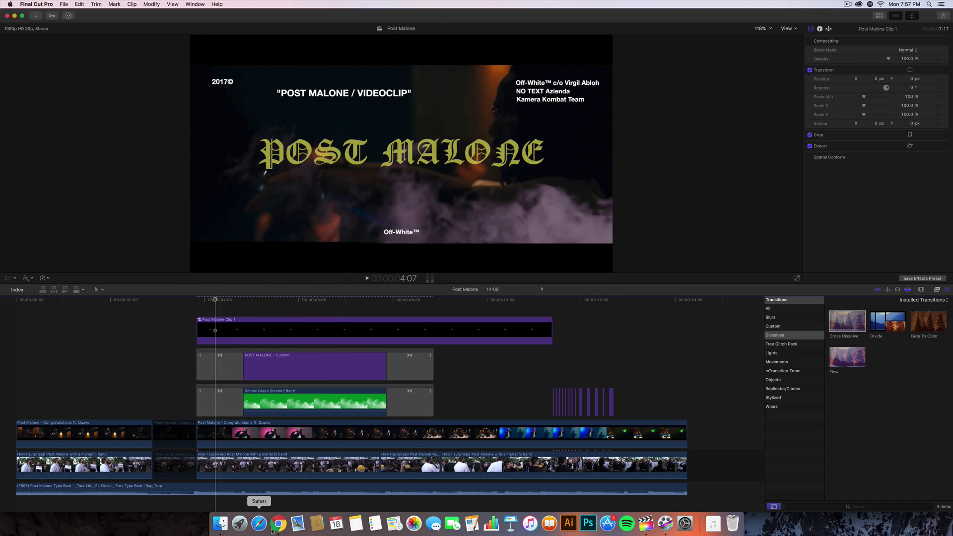
- Check the XO Tour Llif3 reference title in Chrome, return to Final Cut Pro and compare the title up to about 8 seconds
{"action": "left_click", "coordinate": [278, 524]}
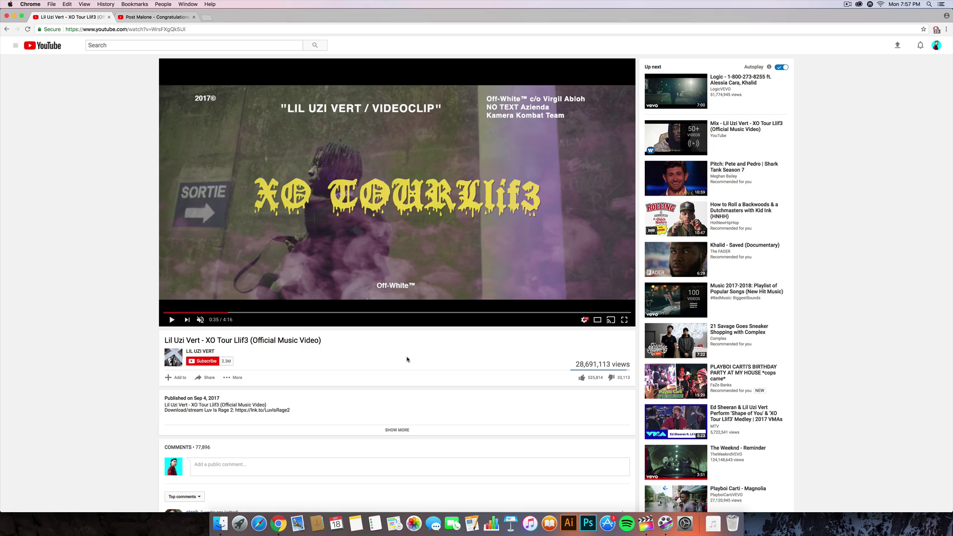
{"action": "left_click", "coordinate": [652, 529]}
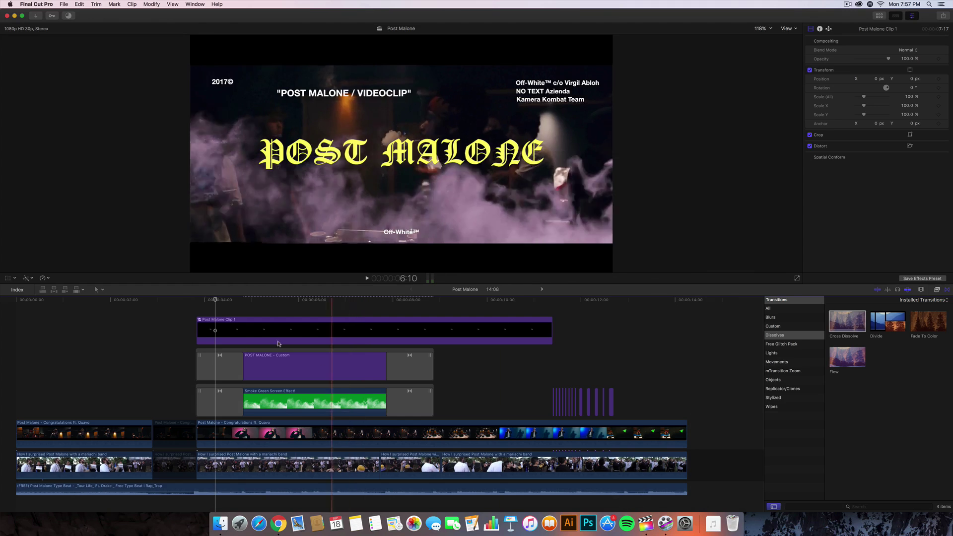
{"action": "left_click", "coordinate": [229, 300]}
{"action": "left_click", "coordinate": [406, 300]}
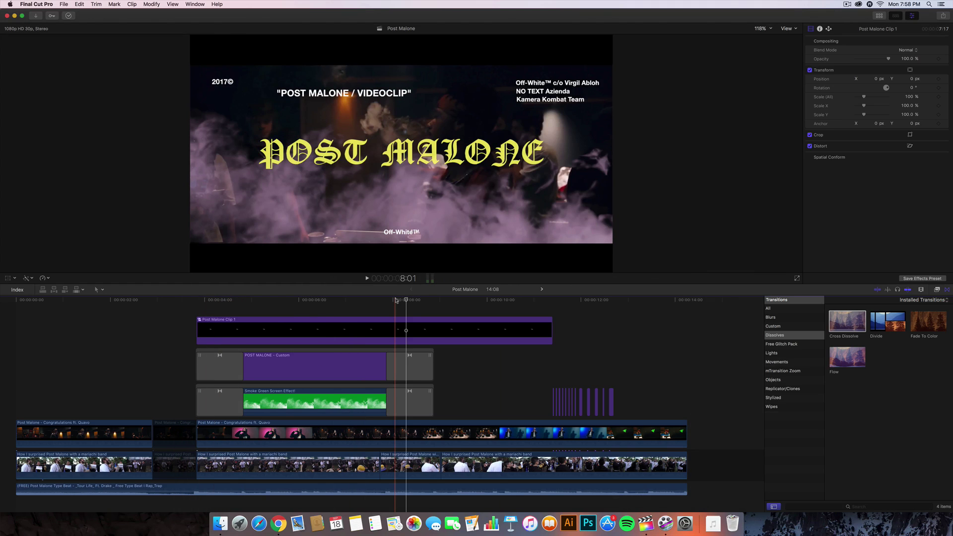